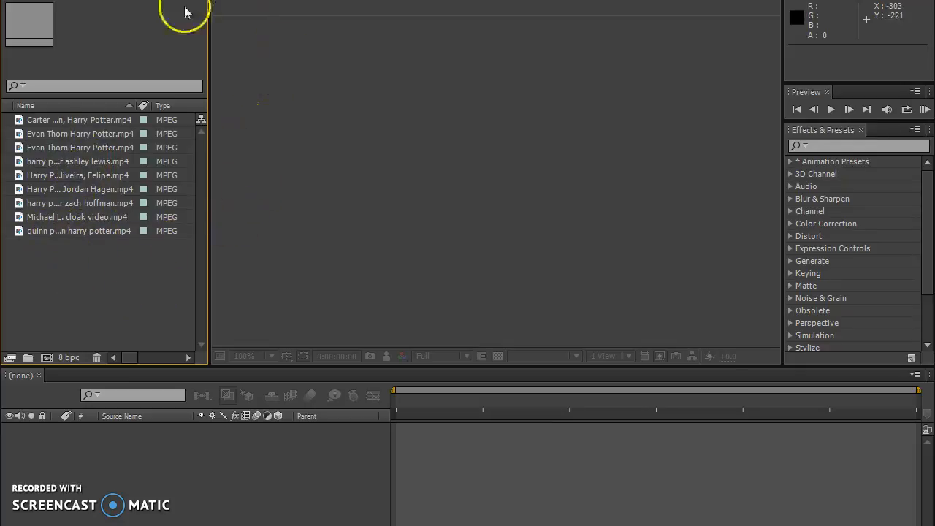
Create a composition named "9 shot split screen" with the NTSC DV Widescreen preset and a duration of 0;00;30;28.
left_click(74, 0)
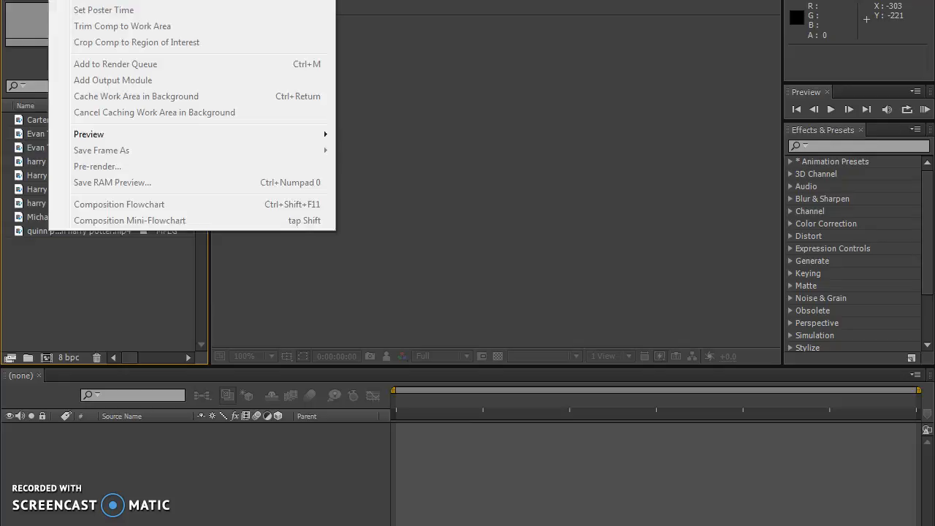
left_click(117, 0)
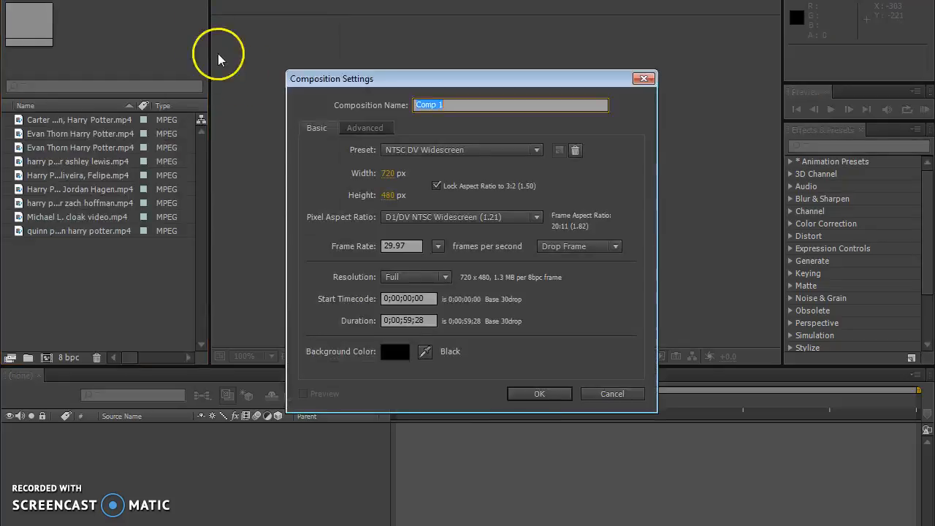
type("9 shot split")
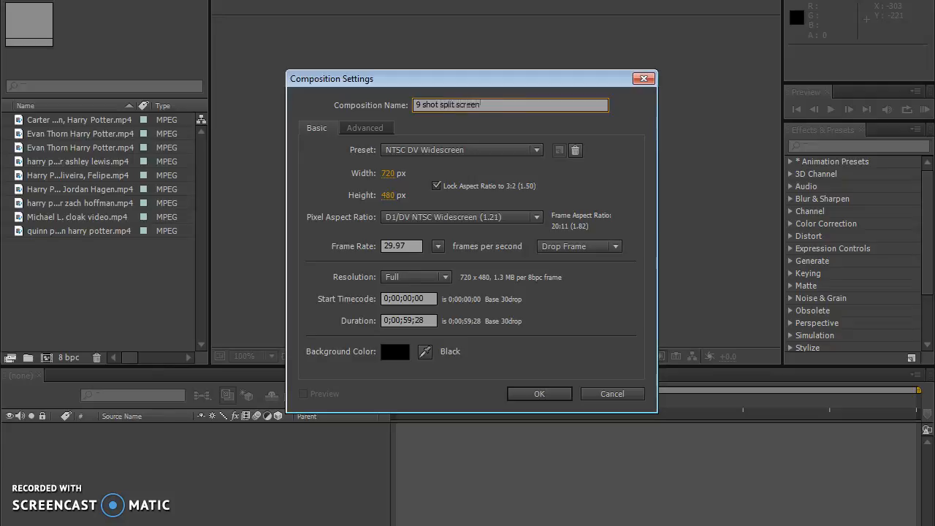
left_click(473, 148)
left_click(464, 150)
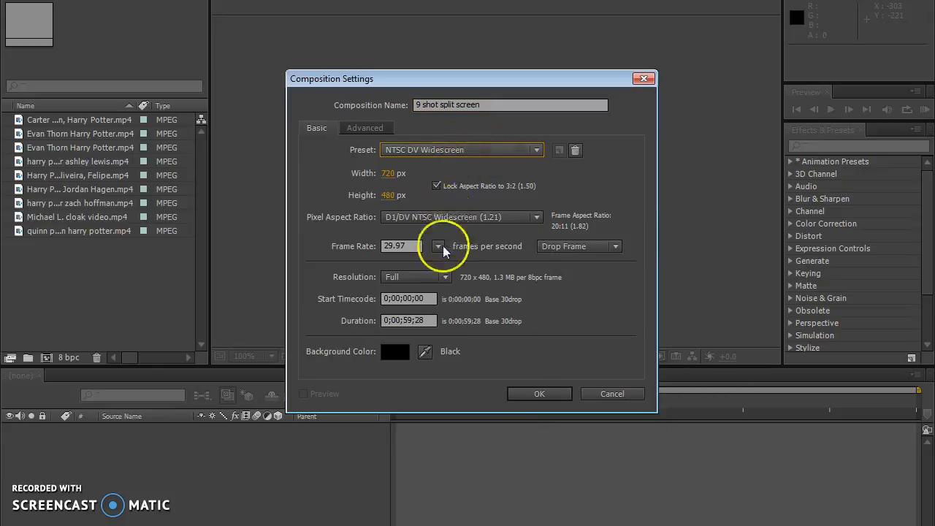
left_click(433, 322)
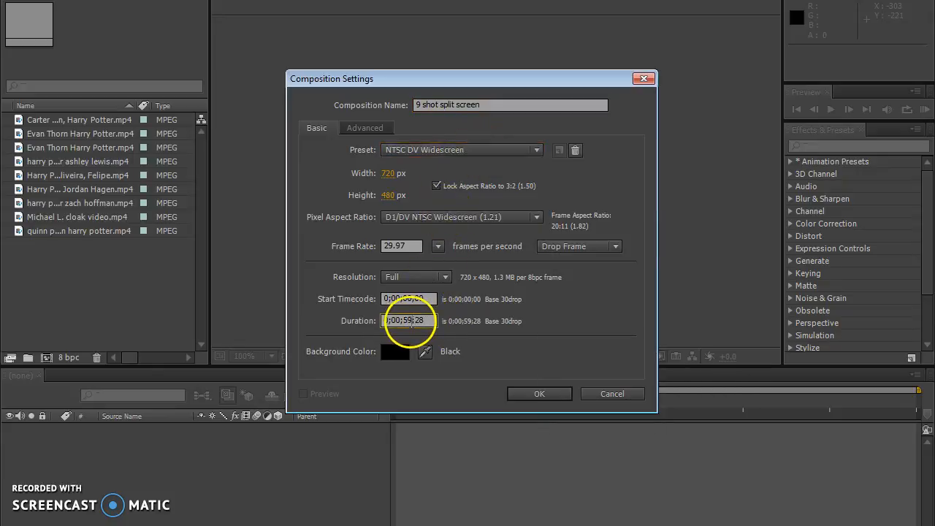
key("BackSpace")
key("BackSpace")
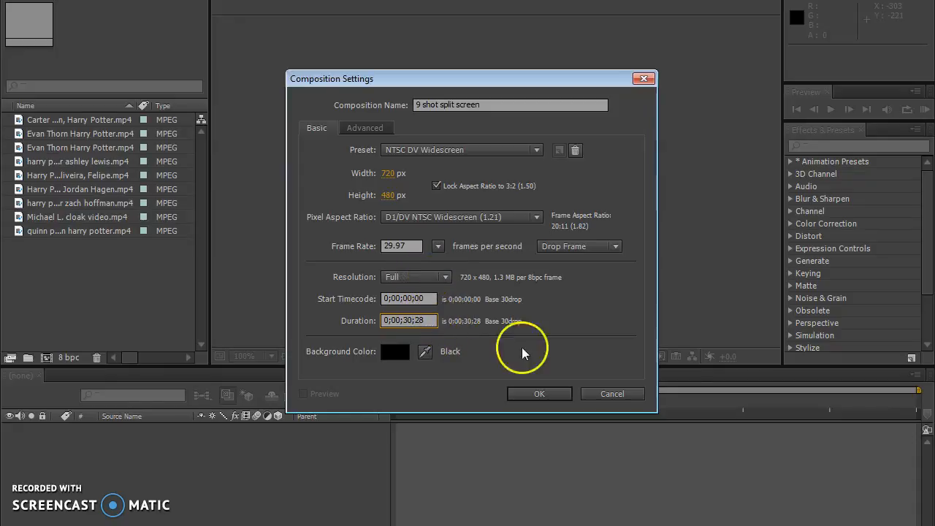
left_click(556, 394)
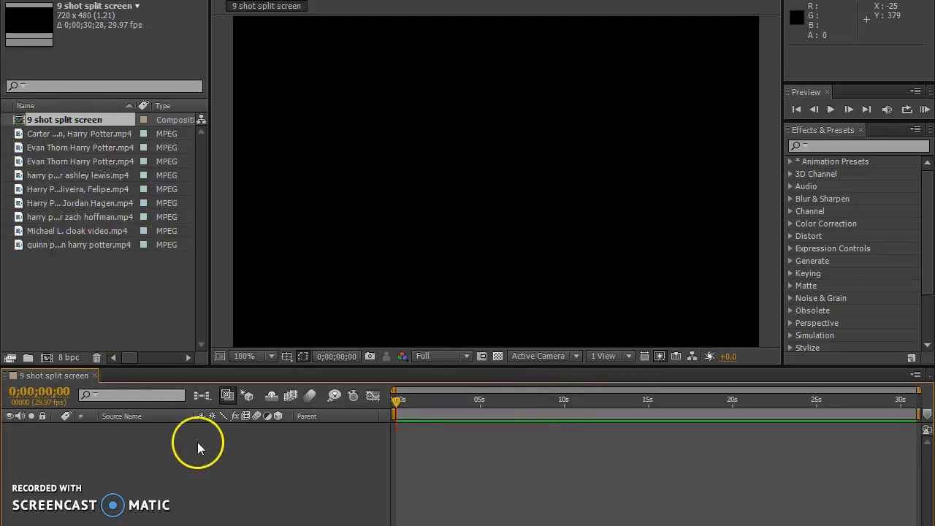
Add the library clip, the last MP4 in the project, to the composition and scale it to 37%.
left_click(66, 278)
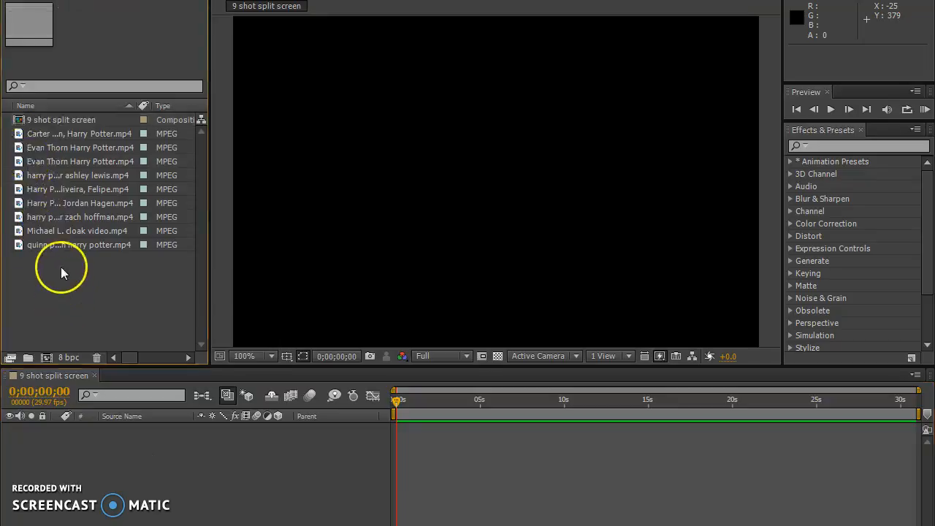
left_click_drag(16, 246, 193, 479)
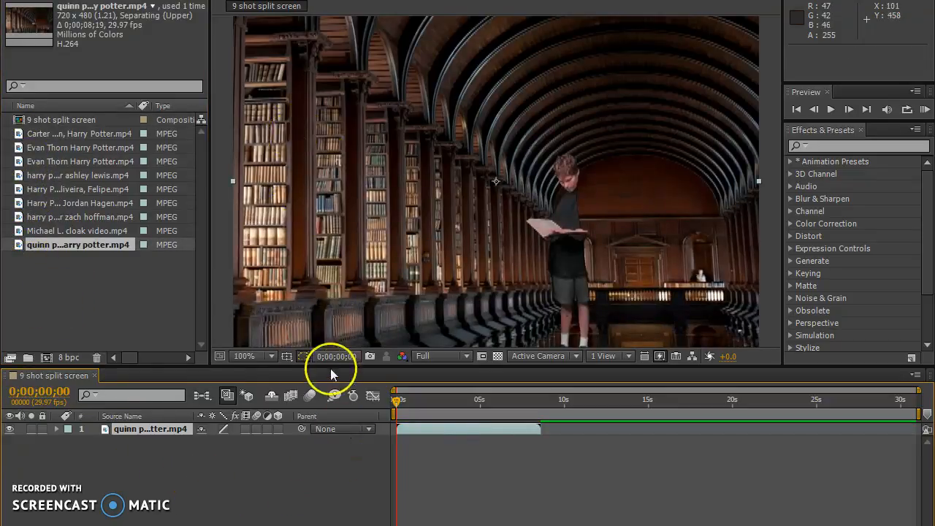
left_click(56, 430)
left_click(70, 442)
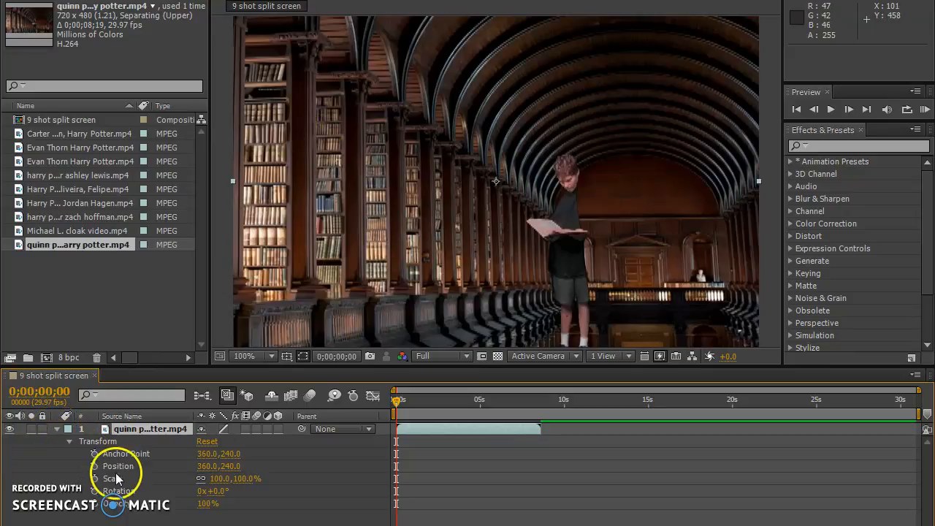
left_click_drag(223, 481, 173, 478)
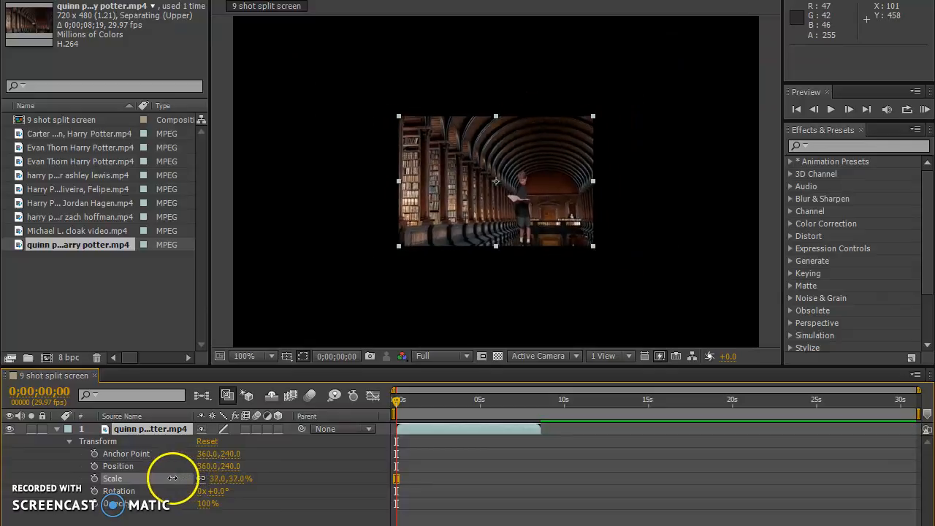
Show the Title/Action Safe overlay and place the library clip in the frame's upper-left corner at about 138, 106.
left_click_drag(529, 178, 394, 95)
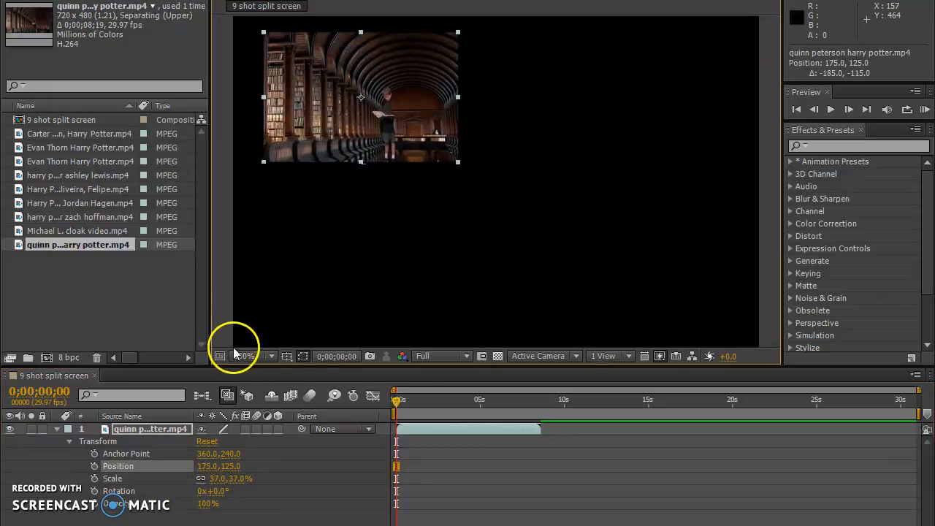
left_click(286, 357)
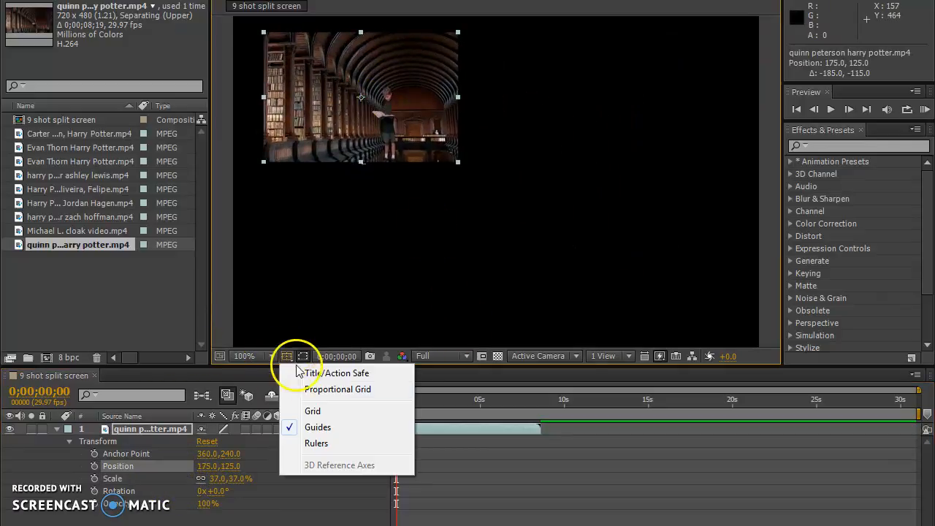
left_click(342, 372)
left_click_drag(424, 112, 369, 66)
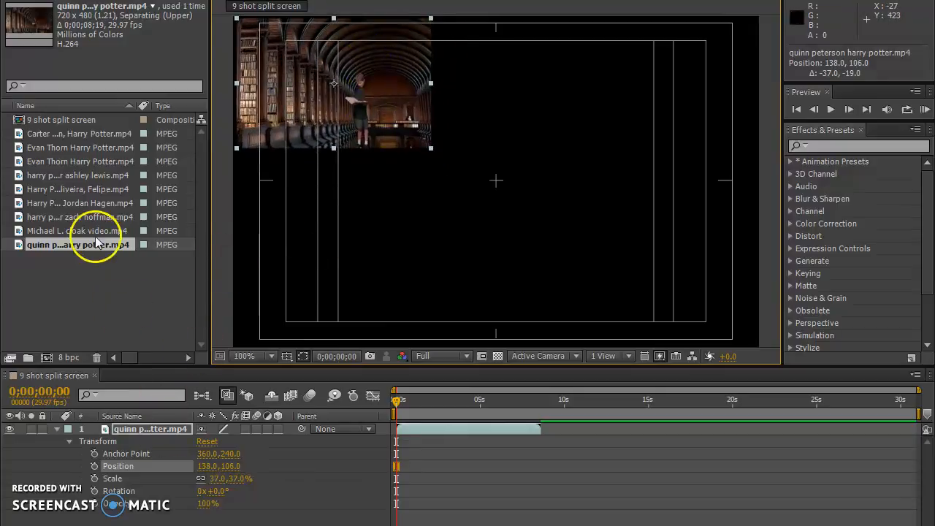
Add the cloak video to the composition and stack its layer above the library clip.
left_click(94, 307)
left_click(60, 230)
left_click_drag(60, 231, 291, 475)
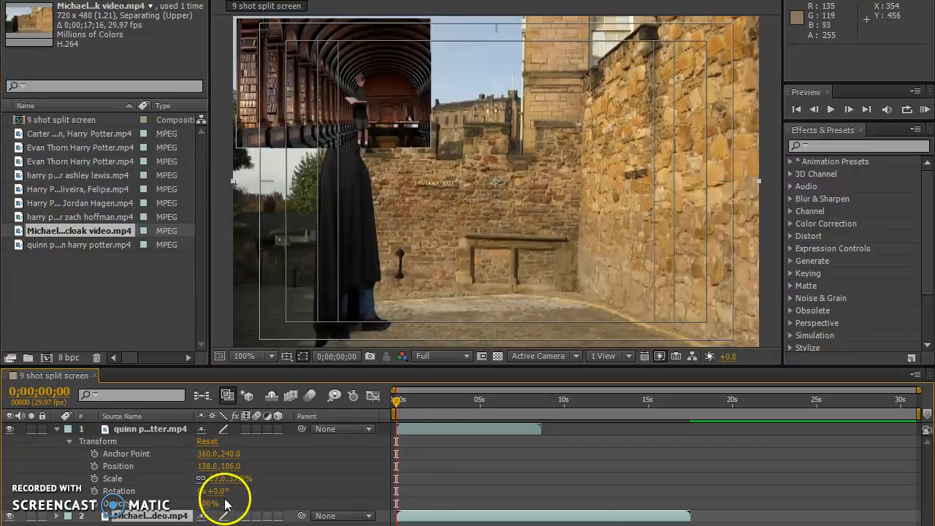
left_click(148, 431)
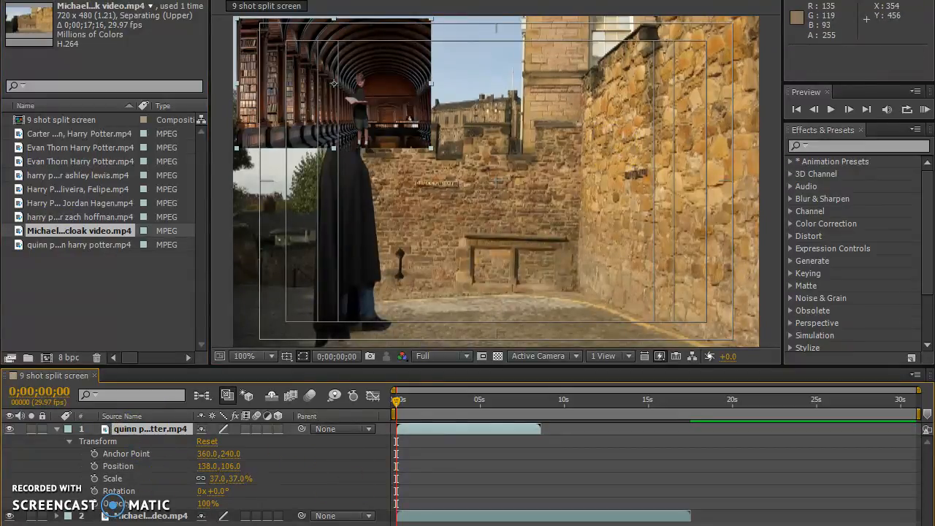
left_click_drag(148, 430, 167, 519)
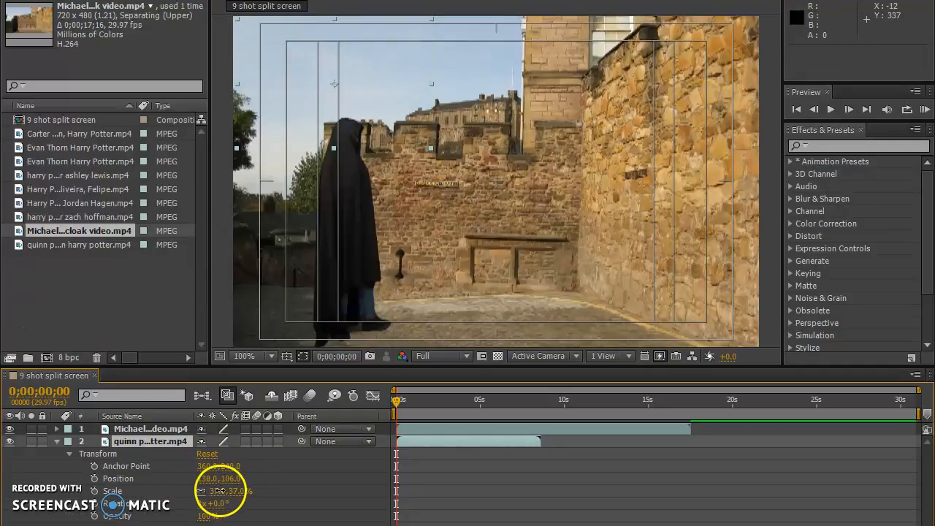
Scale both the library clip and the cloak video to 32%.
left_click_drag(219, 491, 212, 491)
left_click(132, 430)
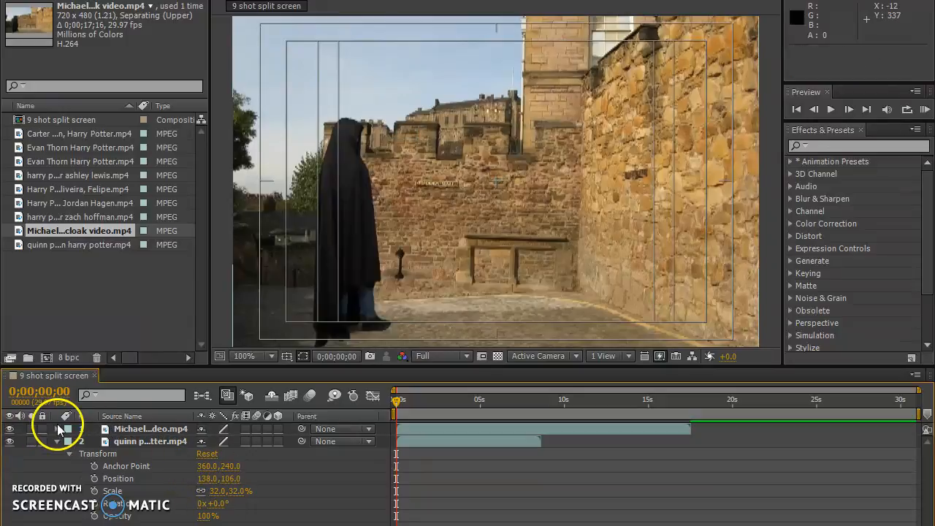
left_click(57, 429)
left_click(69, 442)
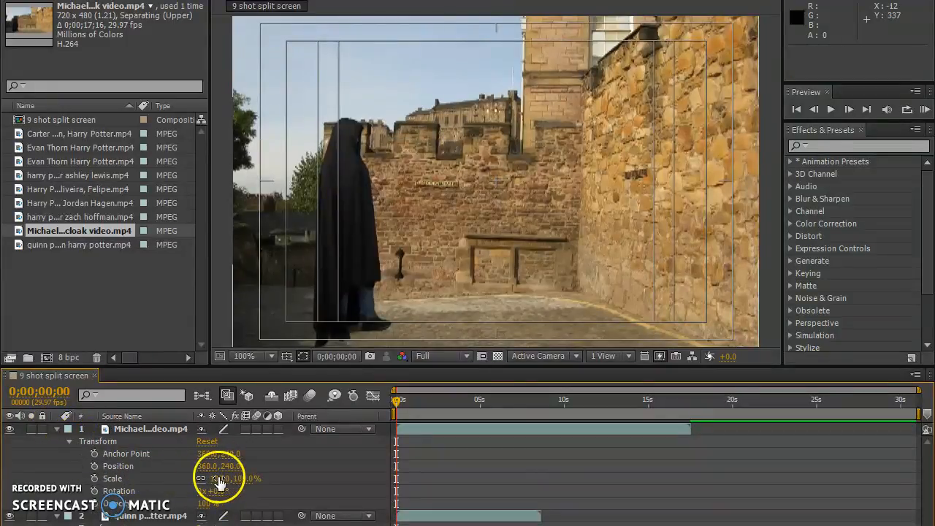
left_click_drag(222, 478, 179, 478)
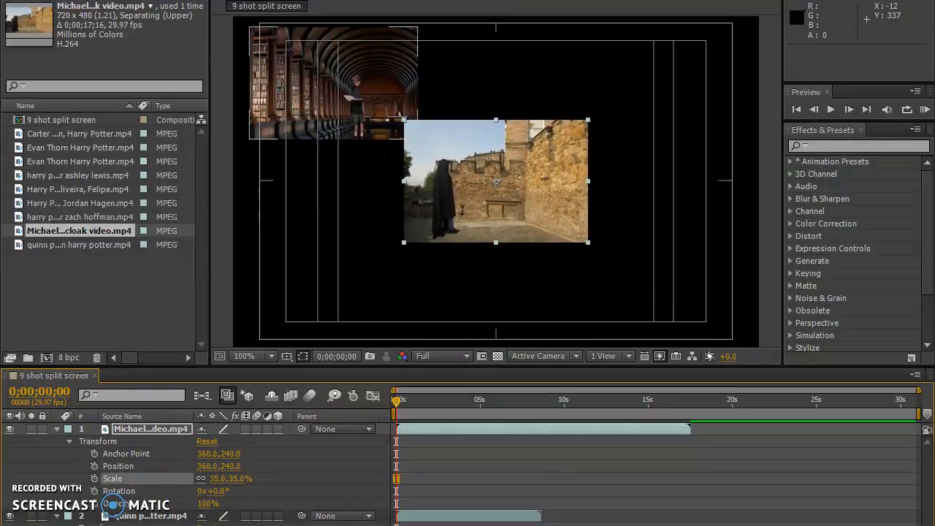
left_click(220, 478)
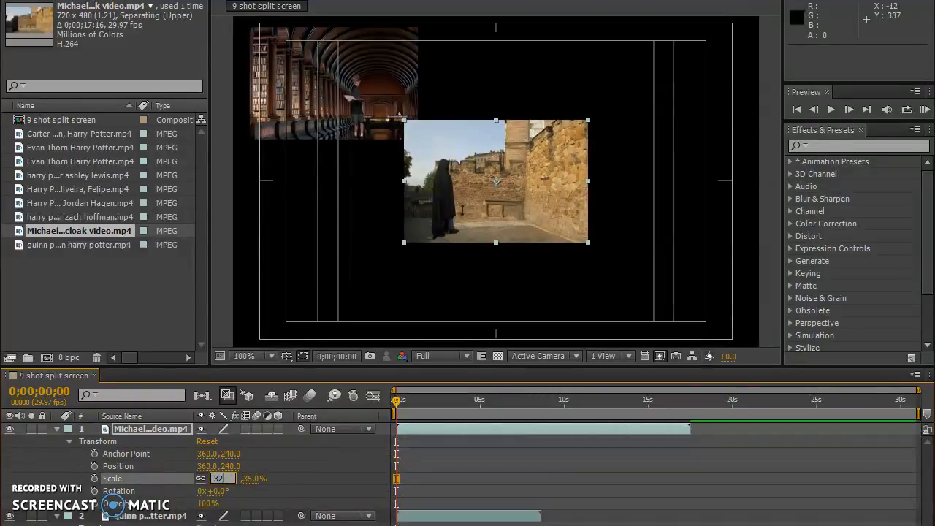
type("32")
key("Return")
Place the cloak video directly below the library clip in the frame at about 140, 271, and collapse both layers' properties.
left_click_drag(497, 168, 335, 190)
left_click(58, 517)
left_click(57, 429)
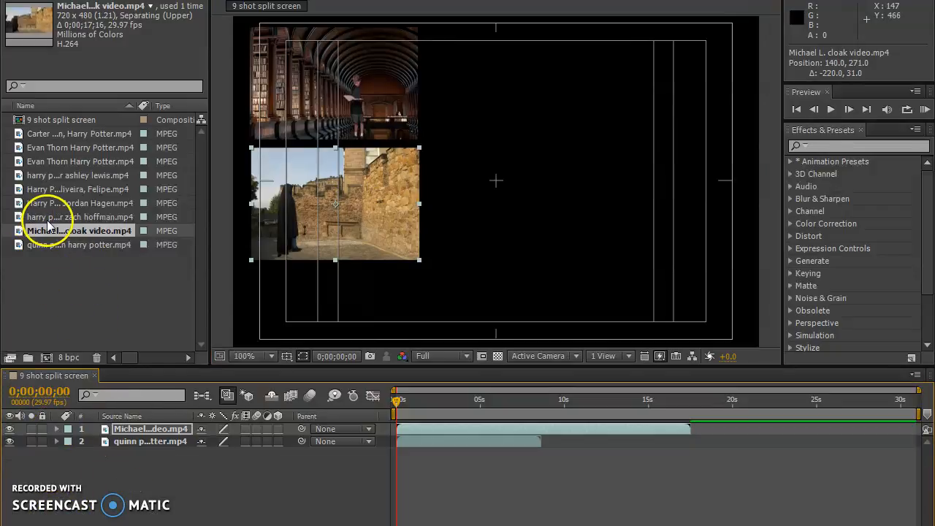
Add the Deathly Hallows title clip as the top layer and expand its Transform properties.
left_click(60, 140)
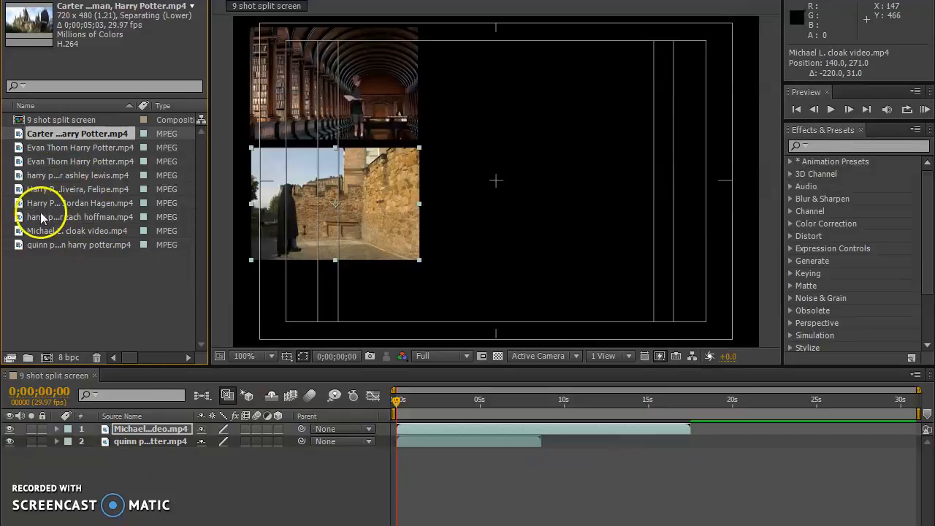
left_click_drag(41, 219, 151, 426)
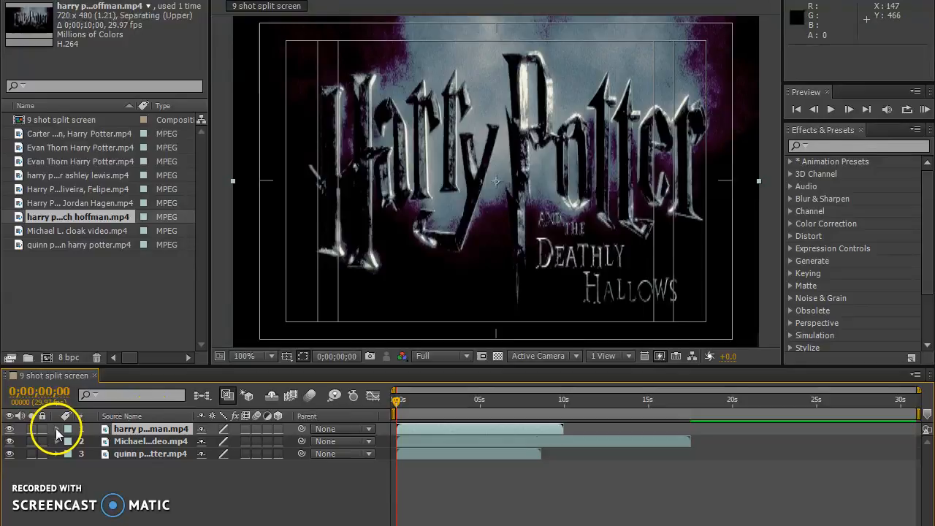
left_click(57, 429)
left_click(69, 441)
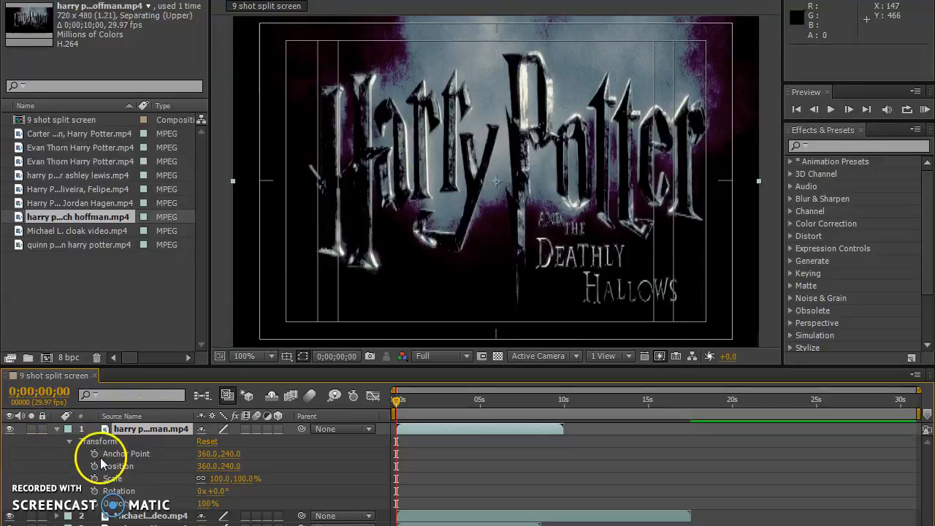
Scale the Deathly Hallows title clip to 32% and move it to the frame's lower-left corner at about 138, 388.
left_click(219, 479)
type("32")
key("Return")
left_click_drag(512, 189, 360, 289)
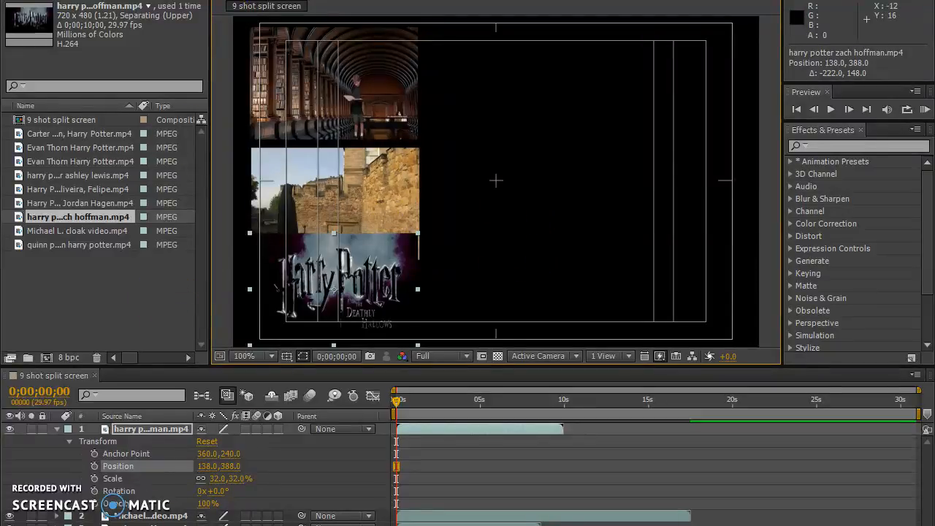
Create a white 720 × 480 px solid and place it beneath all the clips as the background.
left_click(181, 217)
right_click(114, 504)
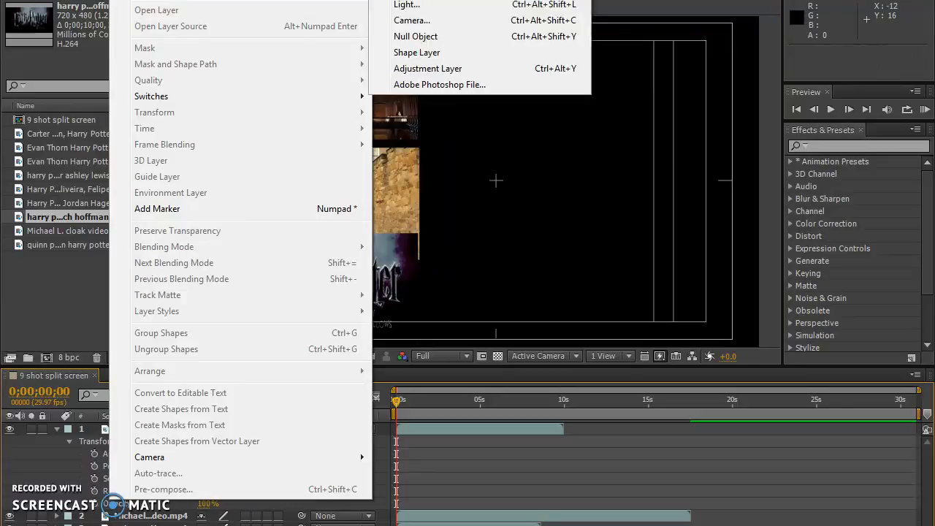
mouse_move(157, 0)
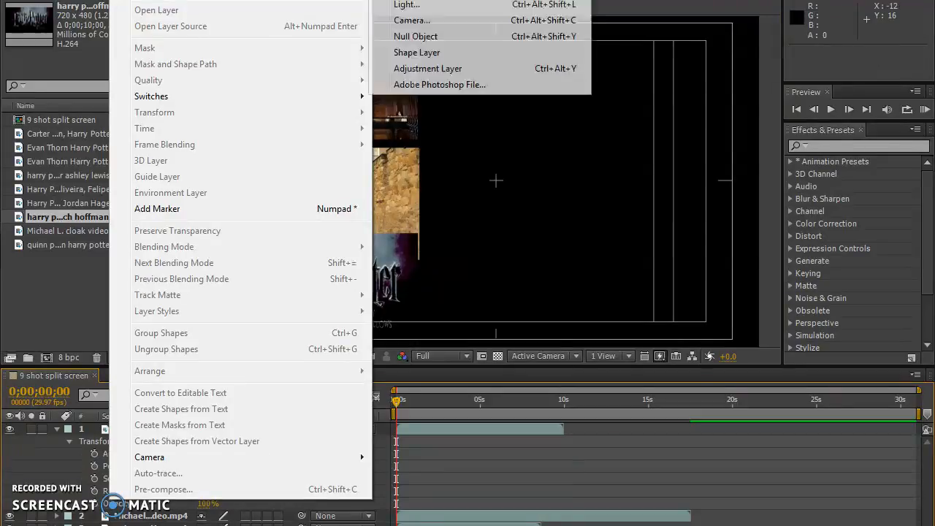
left_click(424, 3)
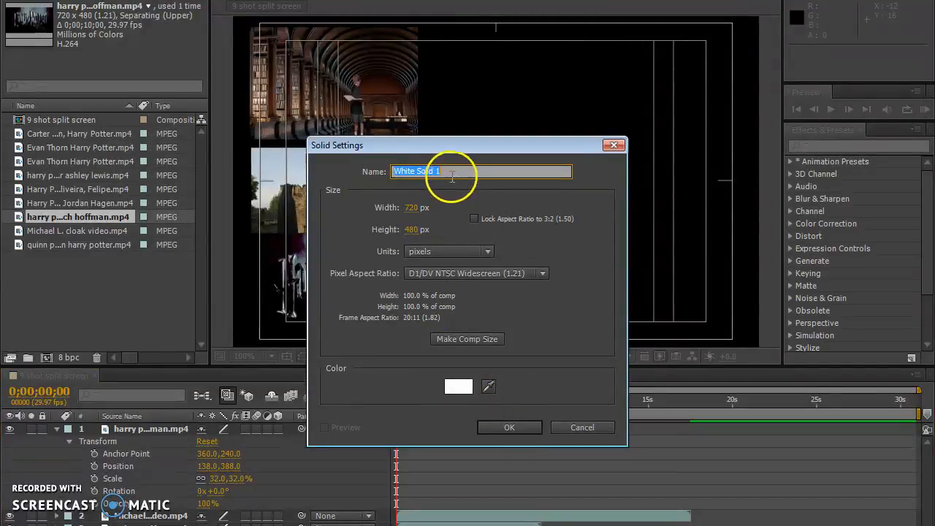
left_click(509, 428)
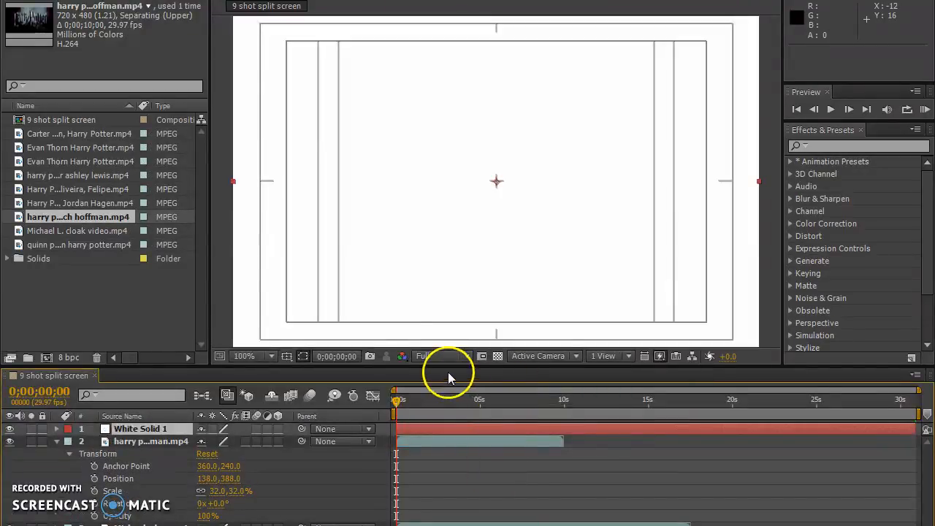
key("Delete")
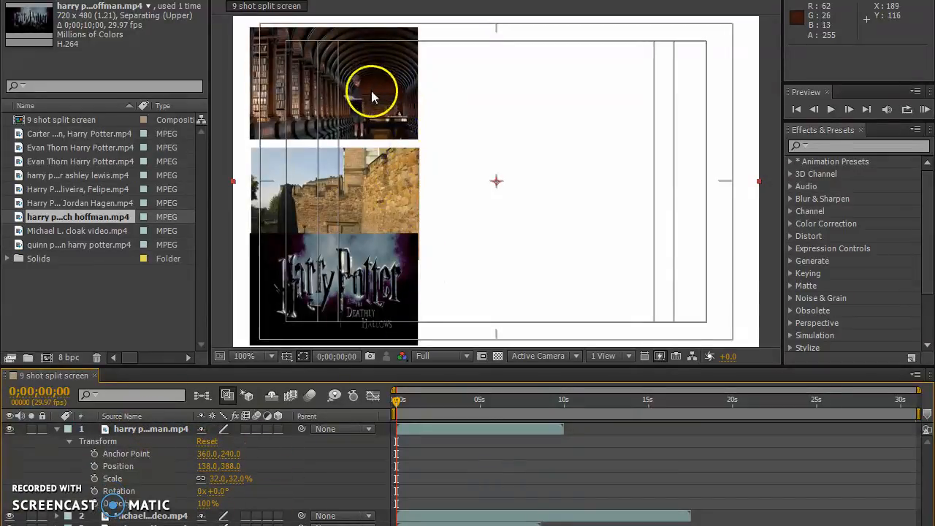
Undo the accidental shift of the white solid and move the Deathly Hallows title clip to about 152, 377.
left_click_drag(330, 88, 324, 84)
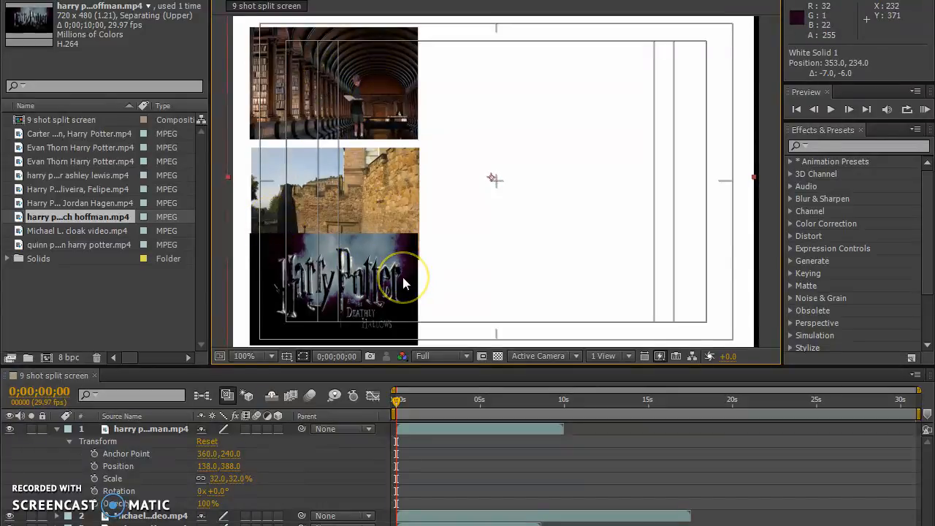
key("ctrl+z")
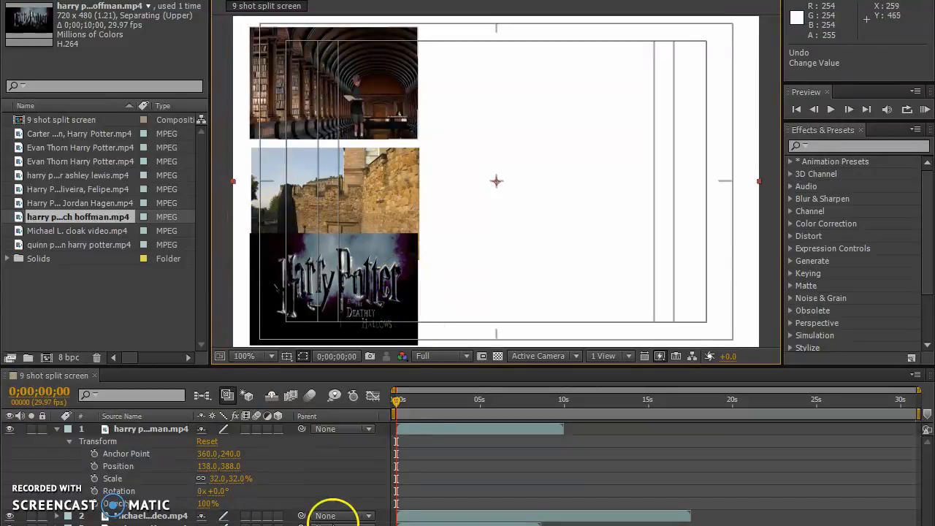
left_click(146, 431)
mouse_move(347, 291)
left_mouse_down()
mouse_move(340, 288)
mouse_move(356, 281)
left_mouse_up()
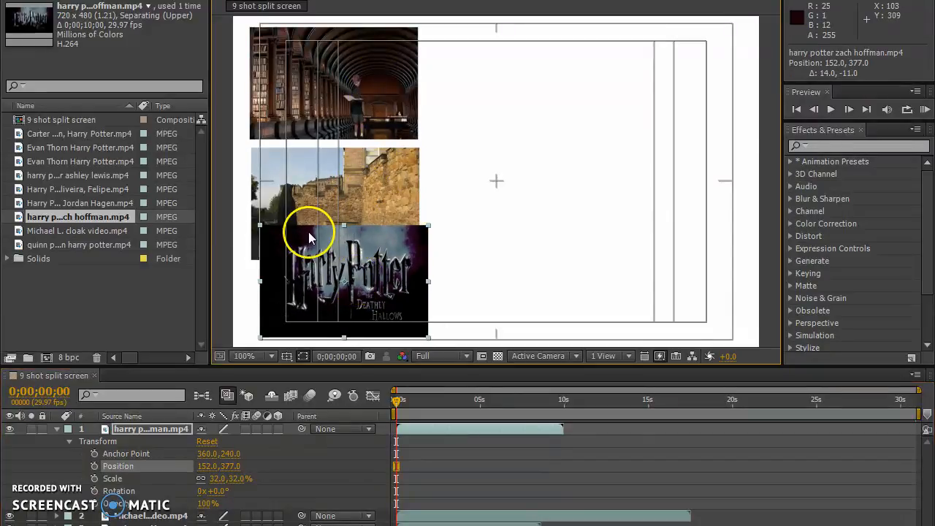
Move the cloaked-figure clip directly above the Deathly Hallows title clip, to about 152, 223.
left_click(146, 517)
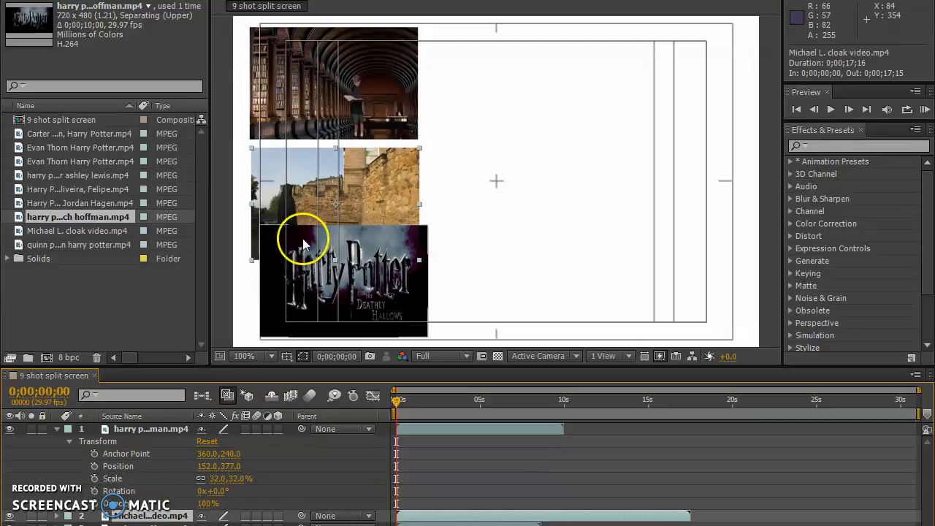
left_click_drag(373, 176, 374, 144)
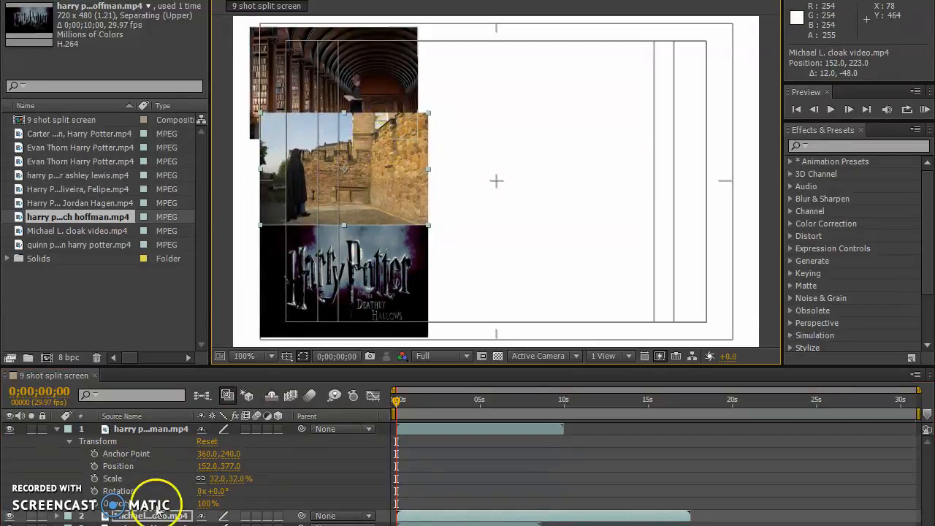
Set the Deathly Hallows title clip's scale to 28% and collapse its layer properties.
left_click(218, 479)
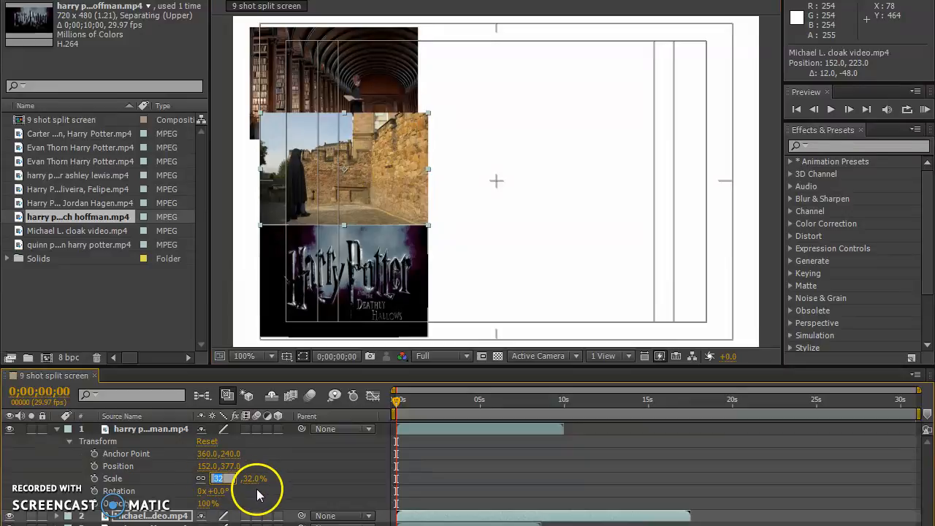
type("28")
key("Return")
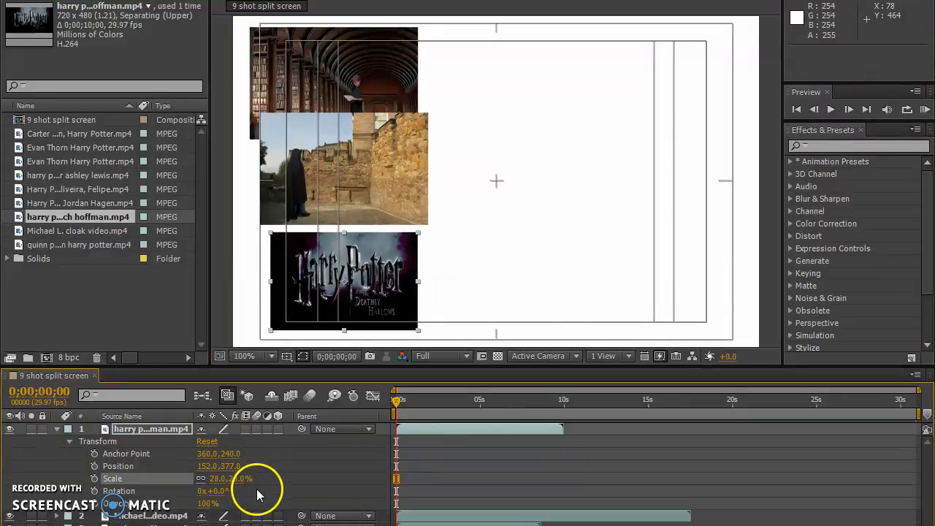
left_click(58, 429)
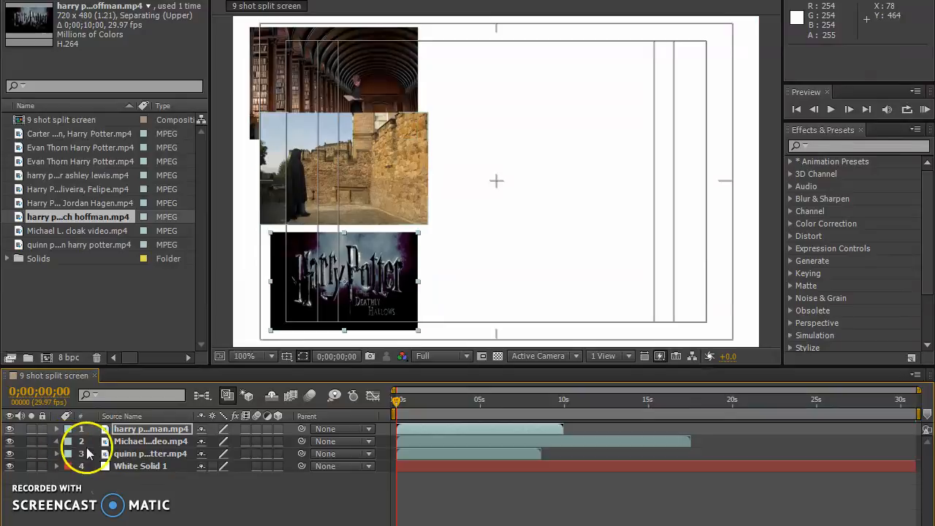
Set the cloaked-figure clip's scale to 28% and collapse its layer properties.
left_click(57, 441)
left_click(219, 491)
type("28")
key("Return")
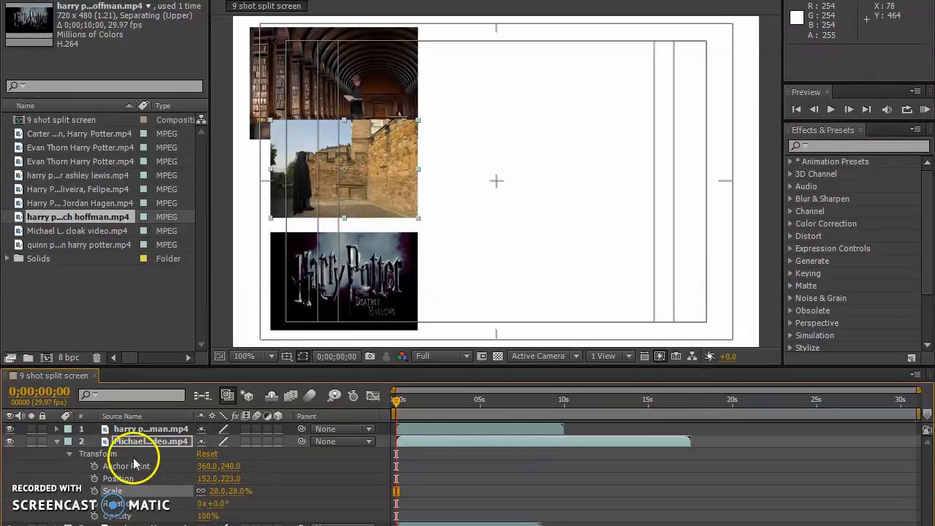
left_click(57, 441)
Set the library clip's scale to 28%.
left_click(57, 454)
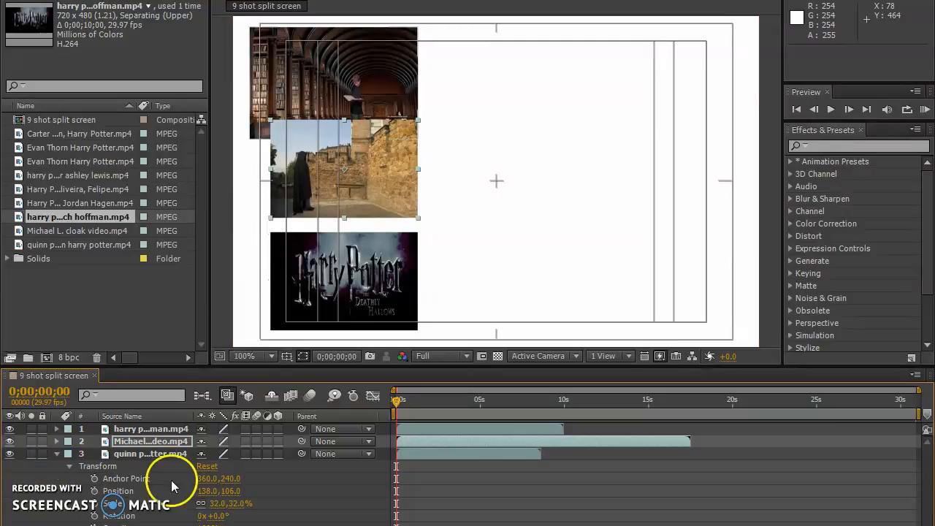
left_click(218, 504)
type("28")
key("Return")
Realign the first column along the action-safe edge: title clip in the bottom corner, library clip at 137, 92, cloaked-figure clip at 137, 241.
left_click_drag(319, 281, 311, 290)
left_click_drag(353, 199, 345, 218)
left_click_drag(346, 135, 350, 91)
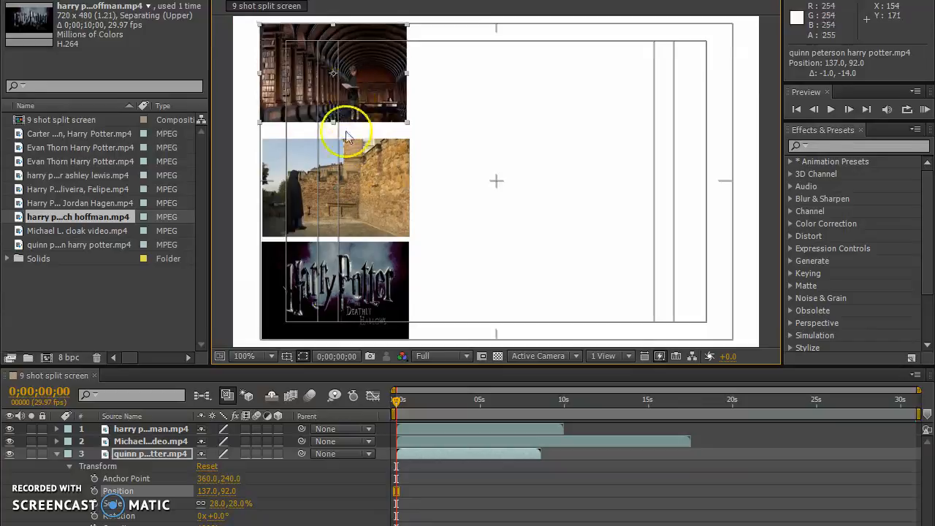
left_click_drag(357, 171, 353, 166)
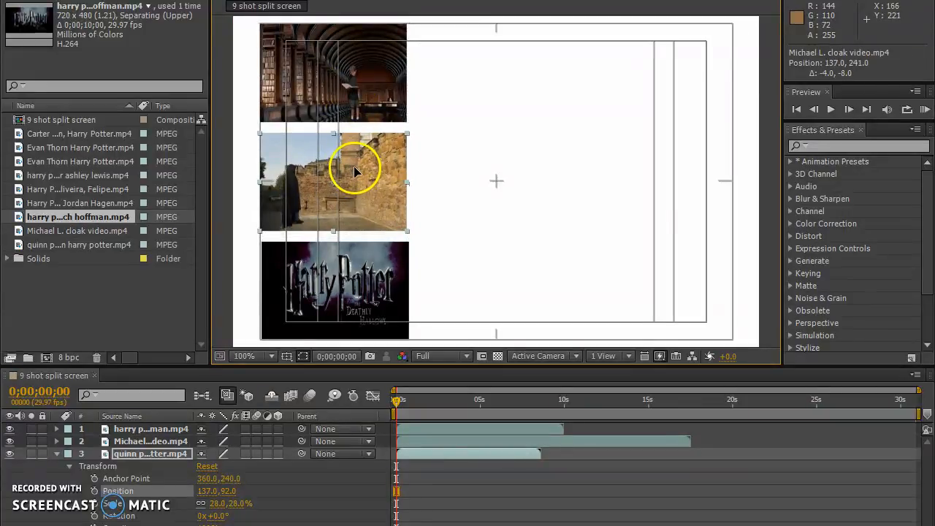
Preview the composition with the three aligned clips and collapse the library layer's properties.
key("KP_0")
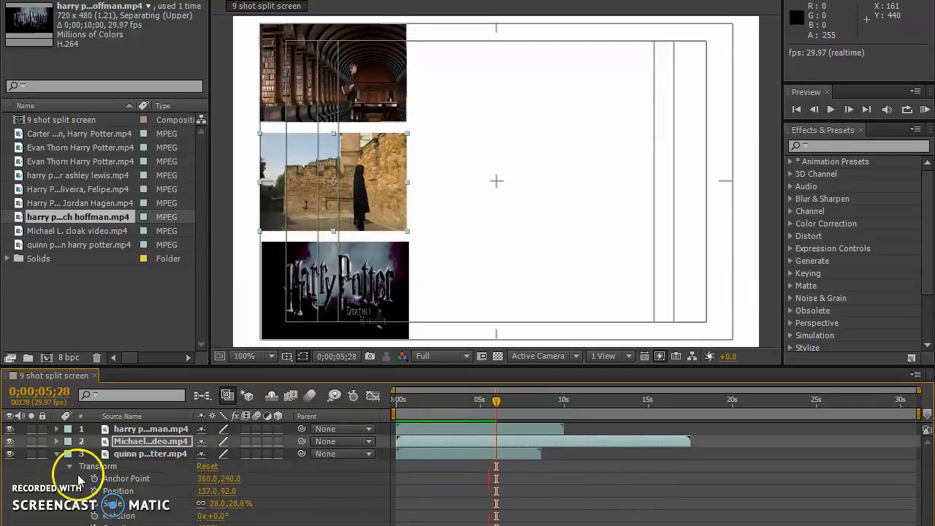
left_click(57, 453)
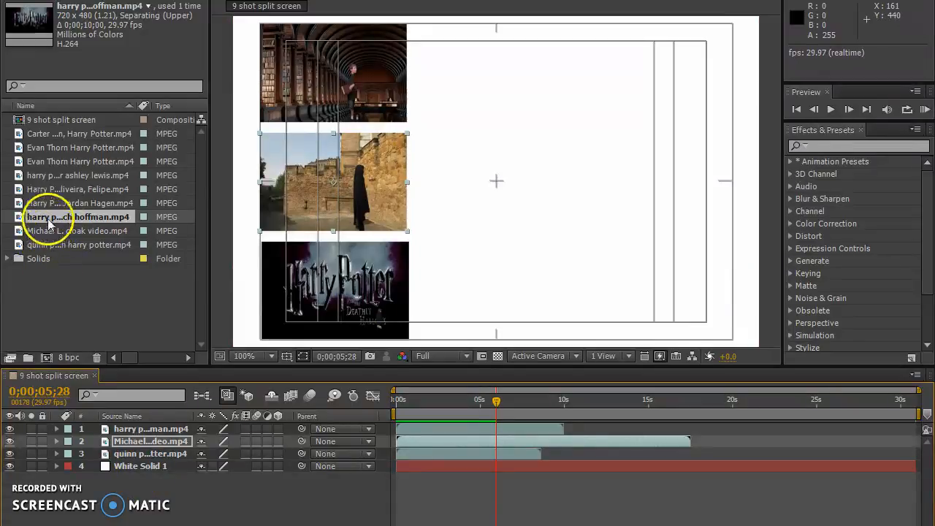
Add the portrait-gallery wall clip as the top layer and set the current time to 0;00;03;12.
left_click_drag(48, 203, 124, 418)
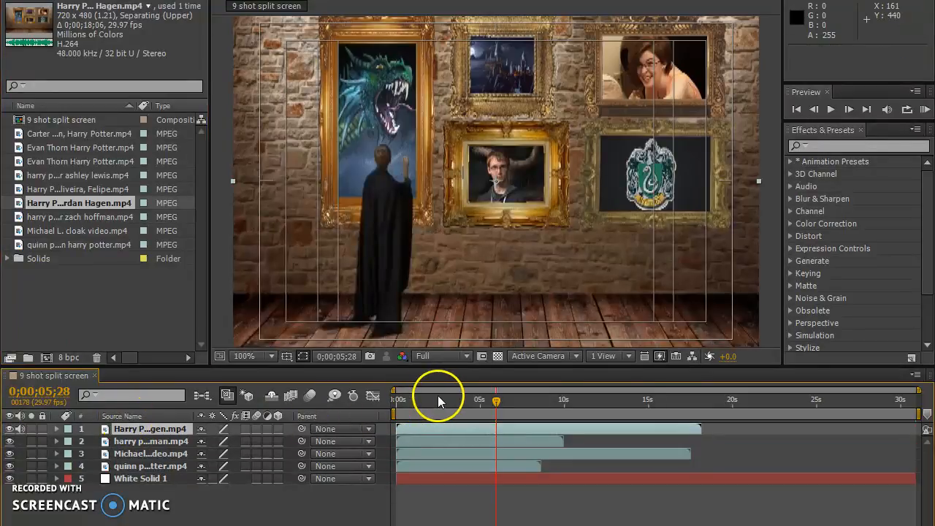
left_click(453, 400)
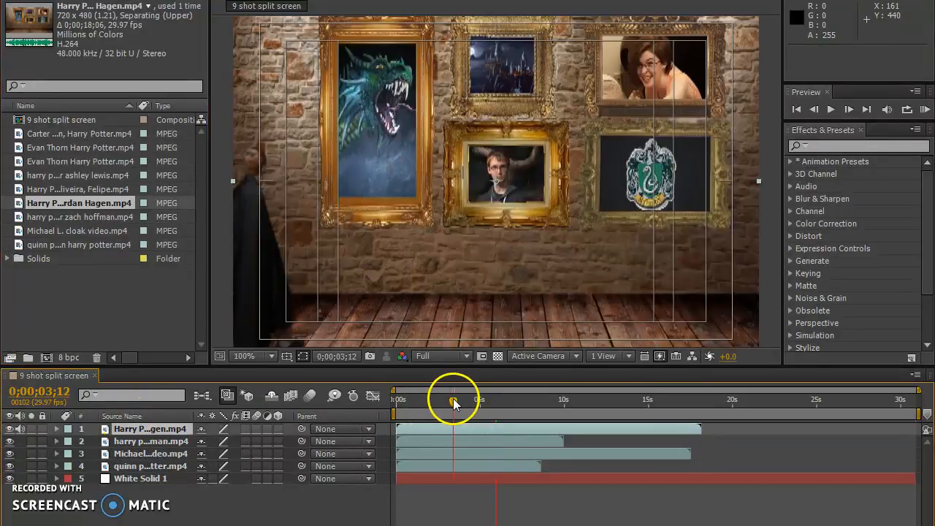
Scale the portrait-gallery clip to 28% and move it to 360, 92 at the top of the middle column.
left_click(56, 429)
left_click(70, 441)
left_click(219, 479)
type("28")
key("Return")
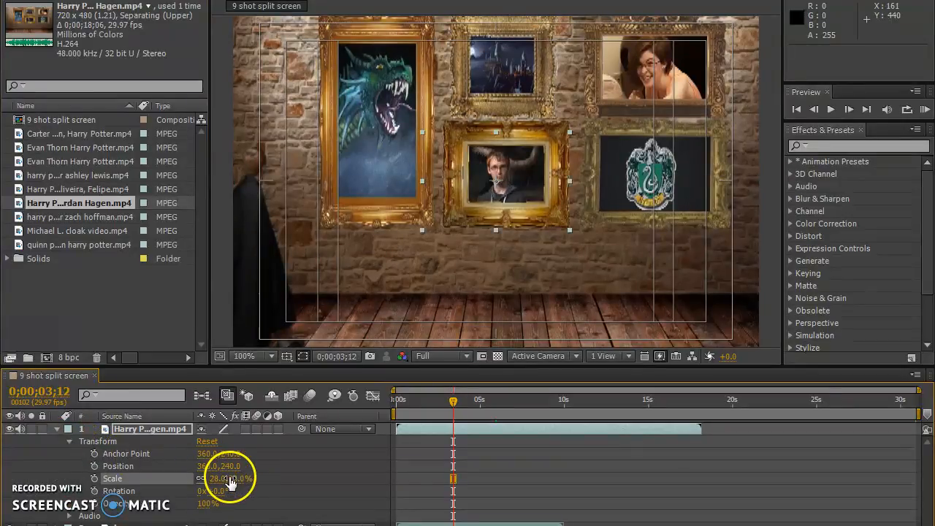
left_click_drag(476, 191, 476, 82)
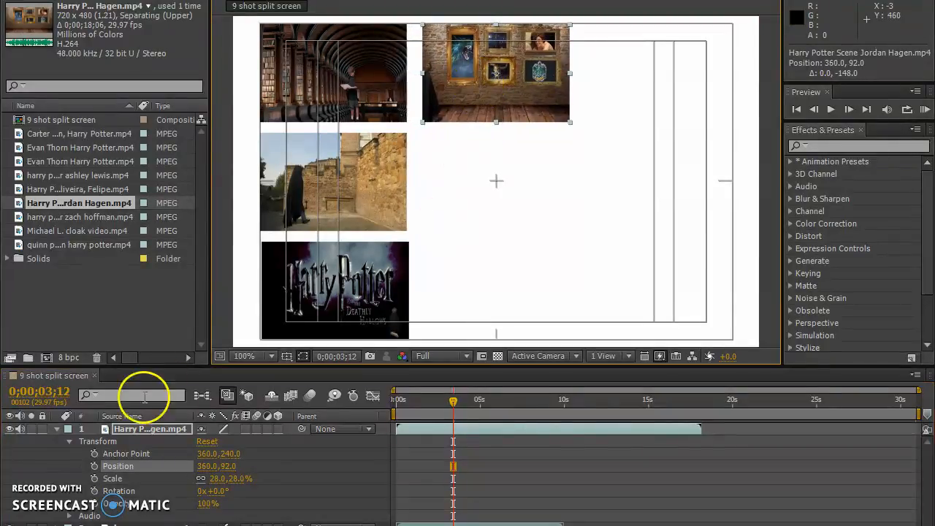
Add the blue hall clip with the tall mirror as the top layer.
left_click(51, 189)
left_click_drag(51, 189, 152, 429)
left_click_drag(153, 430, 151, 429)
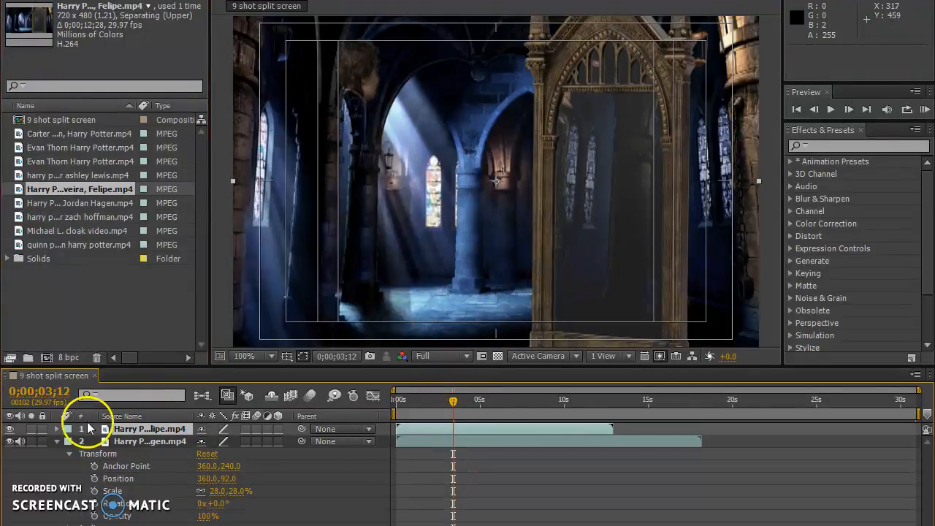
Scale the mirror hall clip to 28% at the frame's centre and collapse the open layer properties.
left_click(58, 428)
left_click(56, 453)
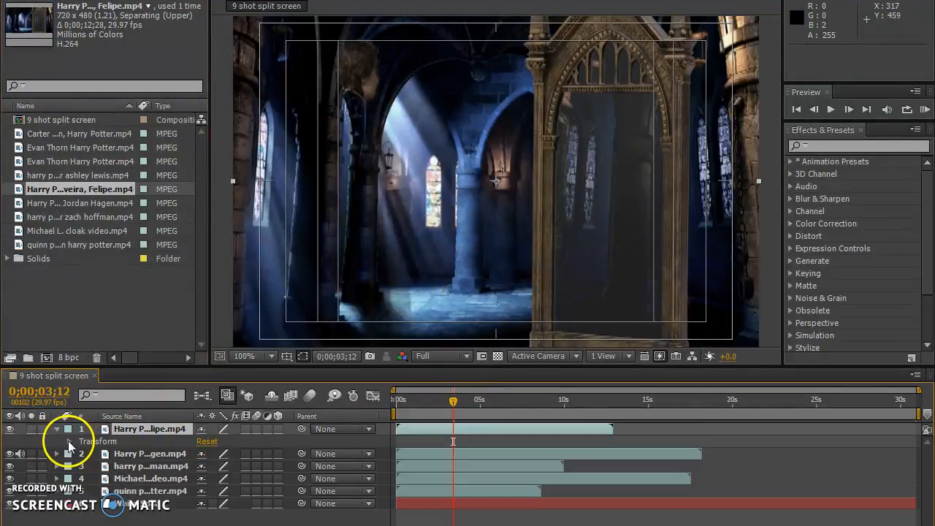
left_click(69, 441)
left_click(219, 479)
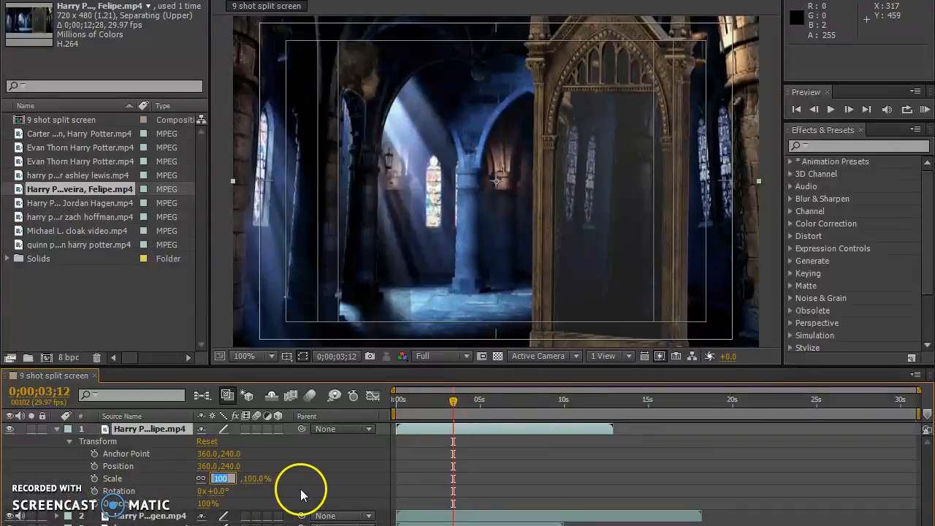
type("28")
key("Return")
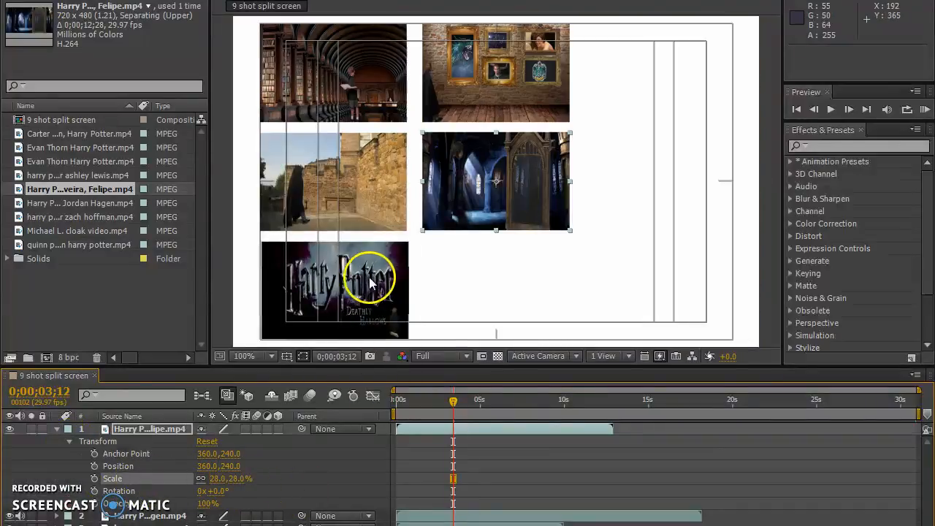
left_click(56, 429)
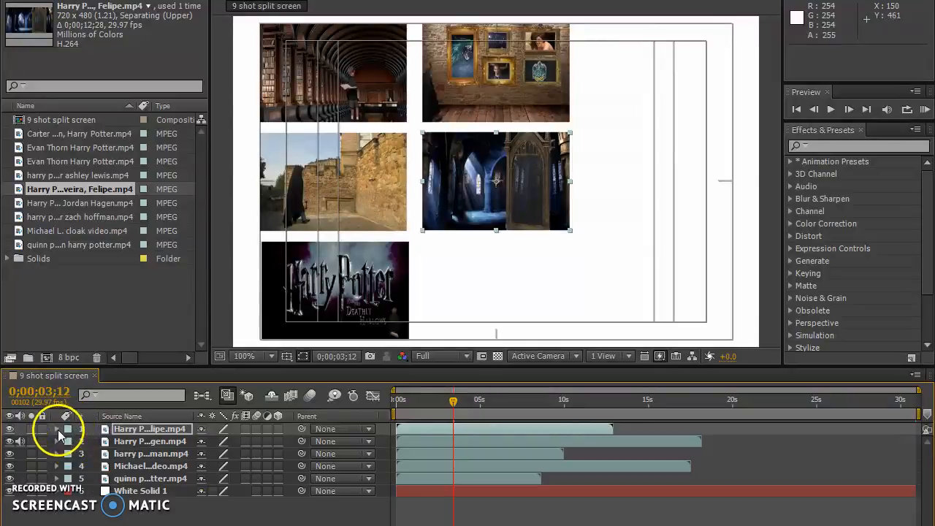
Add the stone-wall clip with the Gringotts and Honeydukes signs as the top layer.
left_click(45, 176)
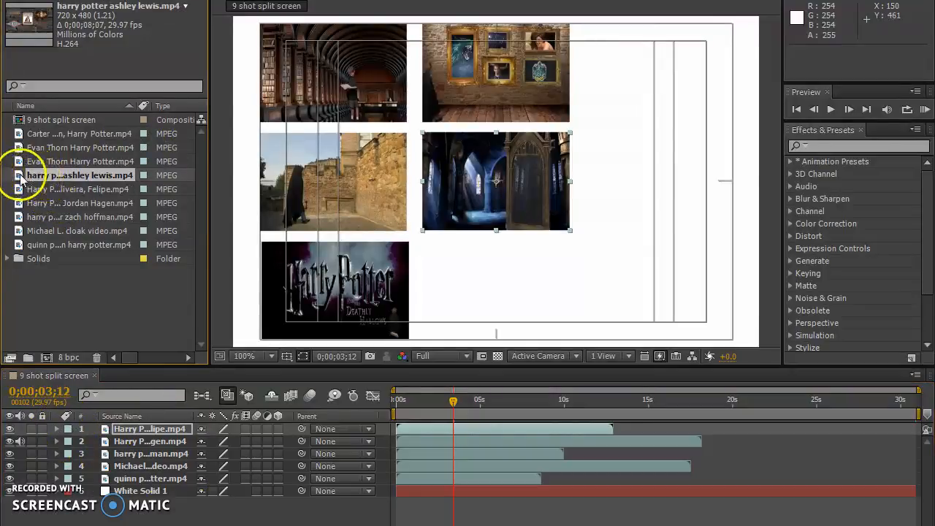
left_click_drag(135, 420, 133, 417)
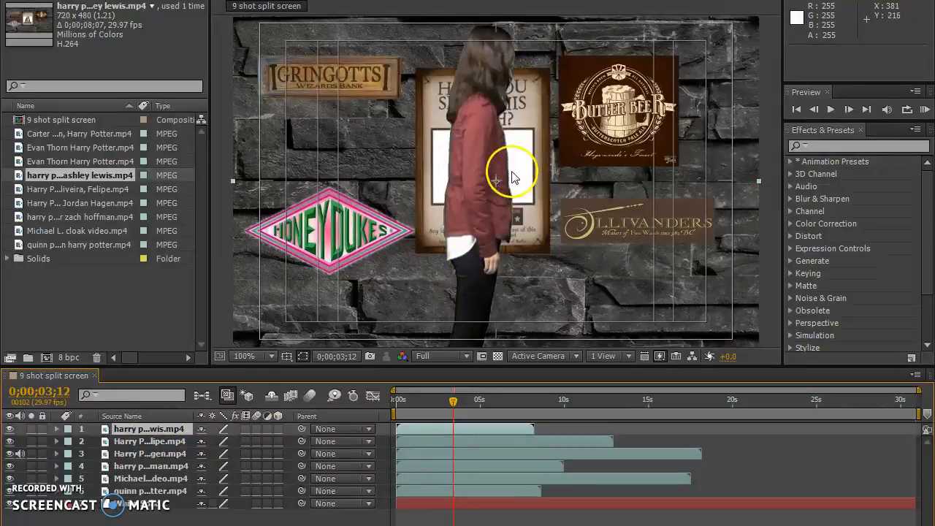
Scale the stone-wall sign clip to 28% and move it to 360, 390 at the bottom of the middle column.
left_click(56, 429)
left_click(69, 441)
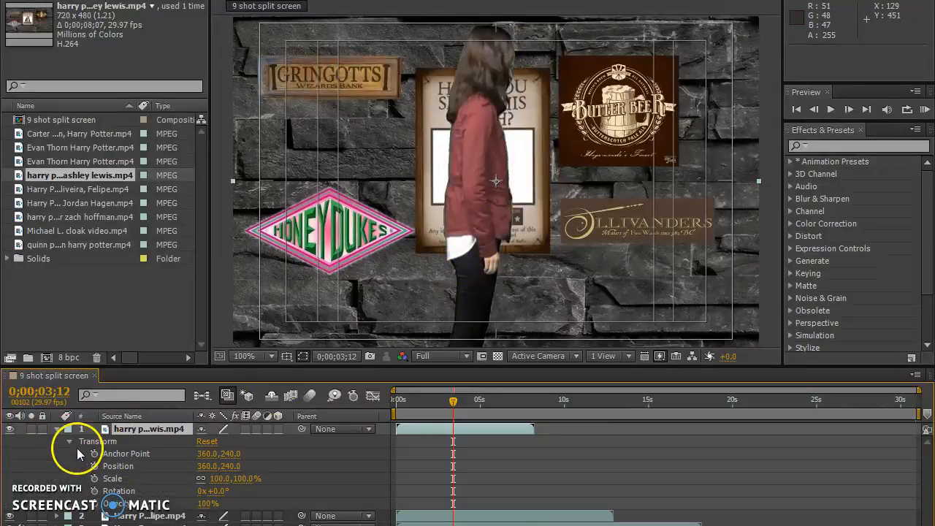
left_click(221, 479)
type("28")
key("Return")
left_click_drag(546, 207, 513, 315)
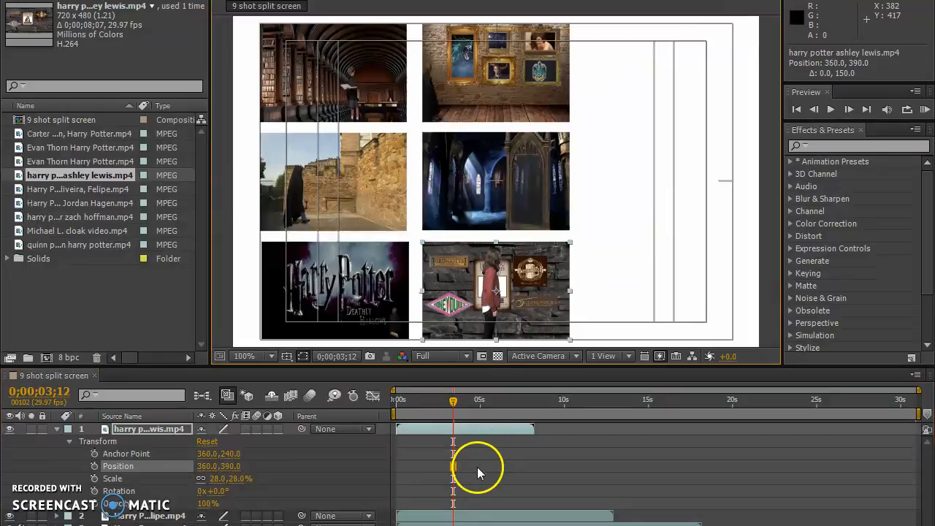
left_click(55, 429)
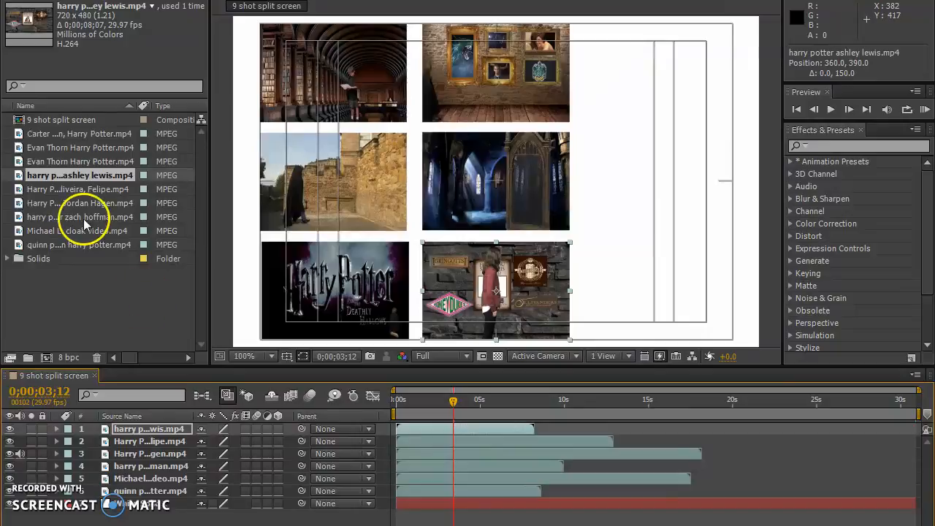
Add the three remaining Harry Potter clips together above the existing layers and clear the selection.
left_click(43, 162)
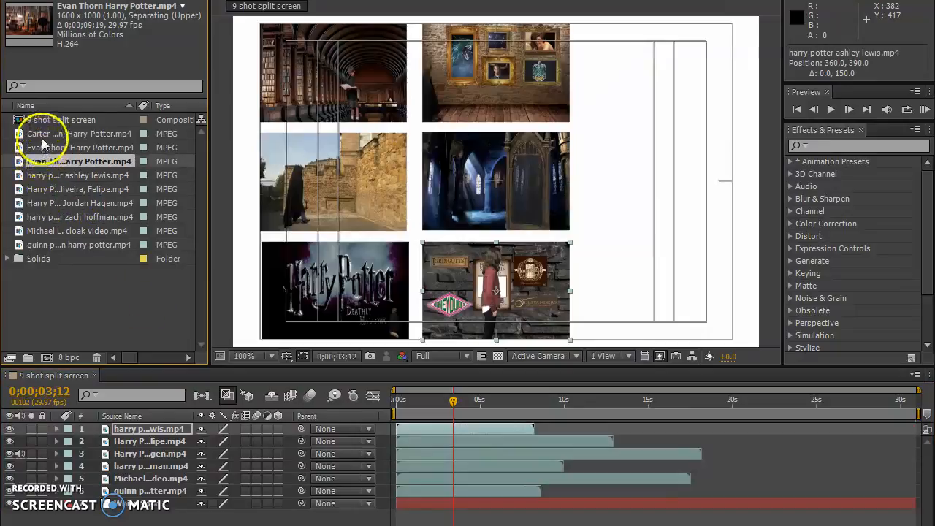
left_click(44, 137)
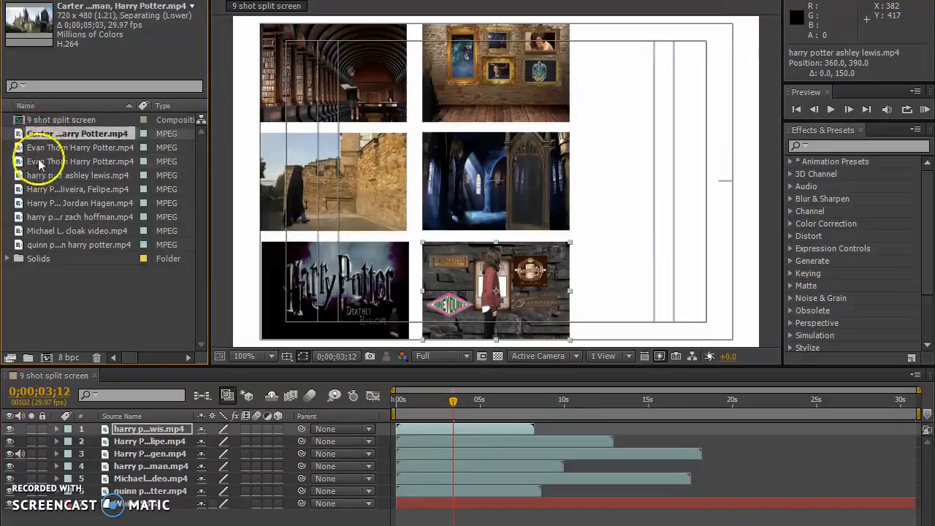
left_click(47, 155, "shift")
left_click_drag(47, 154, 110, 430)
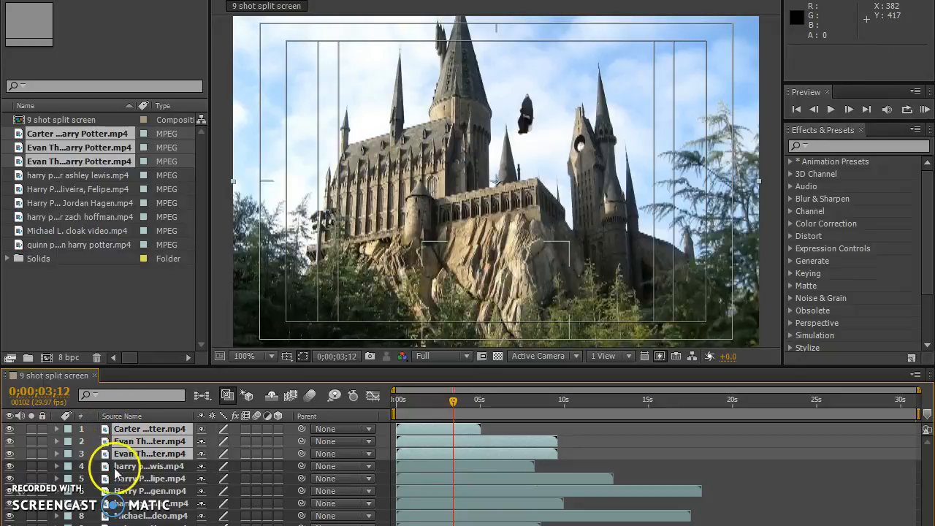
left_click(117, 524)
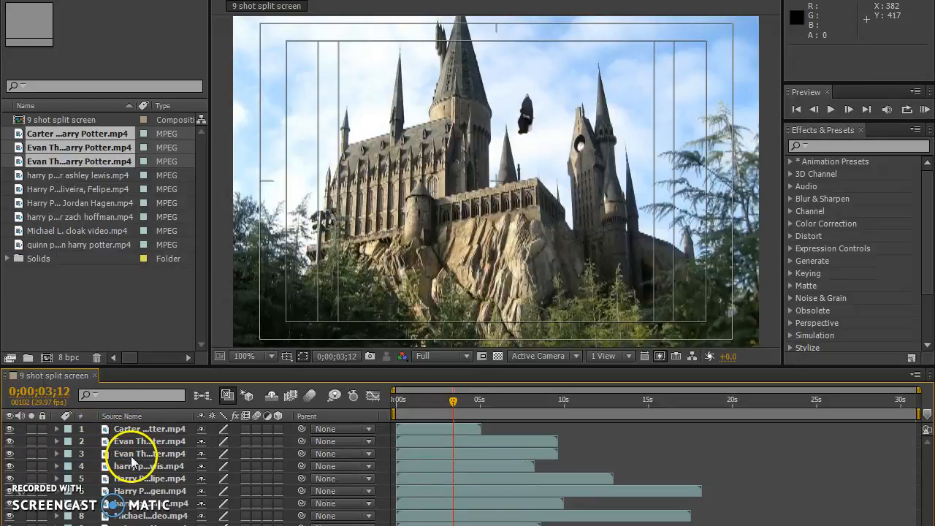
left_click(73, 330)
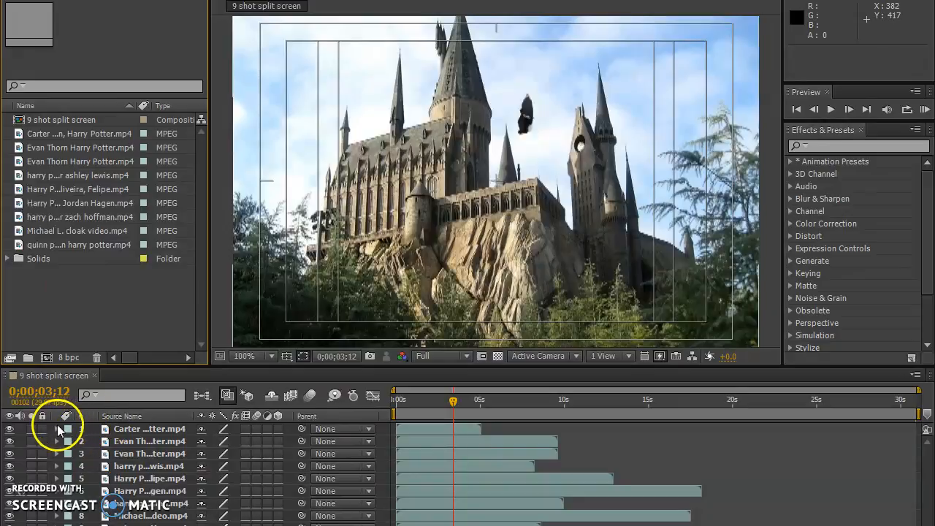
Scale the Hogwarts castle clip to 28% and move it to about 582, 109 in the frame's upper-right area.
left_click(58, 429)
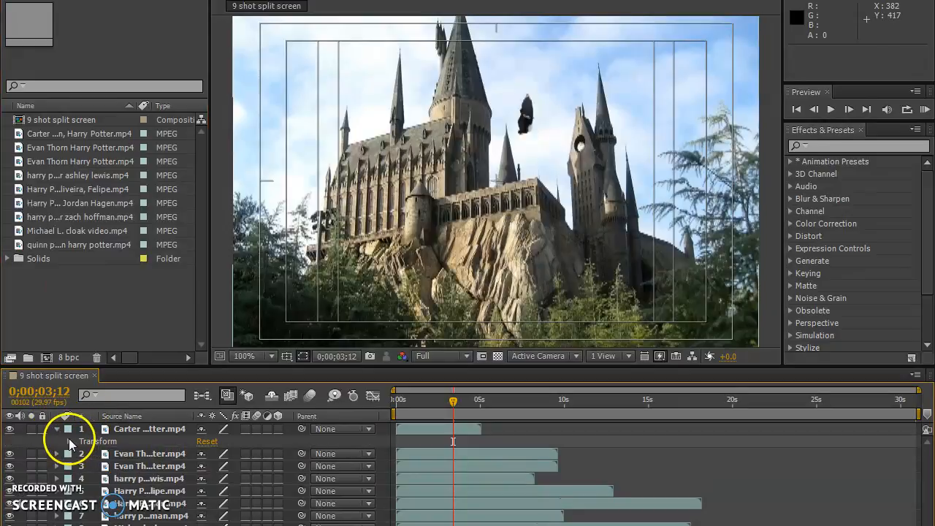
left_click(70, 442)
left_click(220, 479)
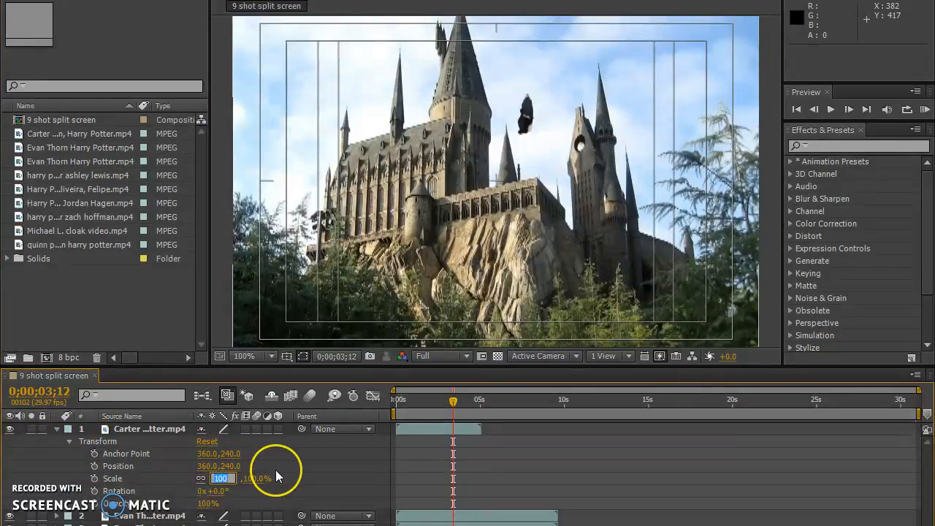
type("28")
key("Return")
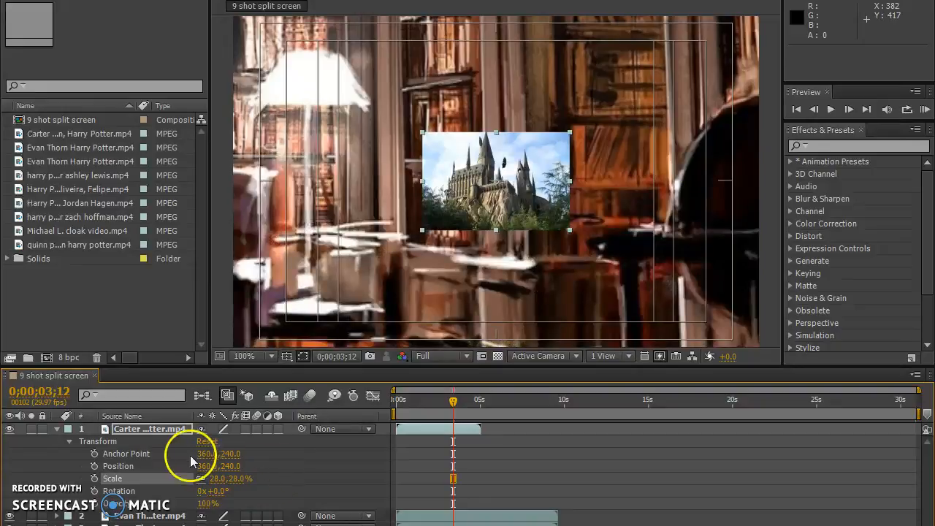
left_click(57, 429)
left_click_drag(516, 193, 678, 97)
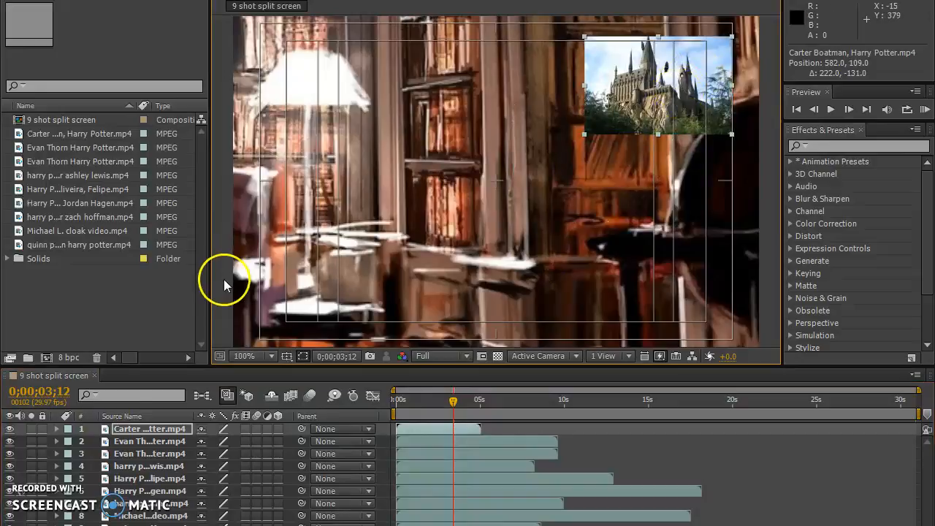
Scale the armchair library clip on the second layer to 28%.
left_click(57, 442)
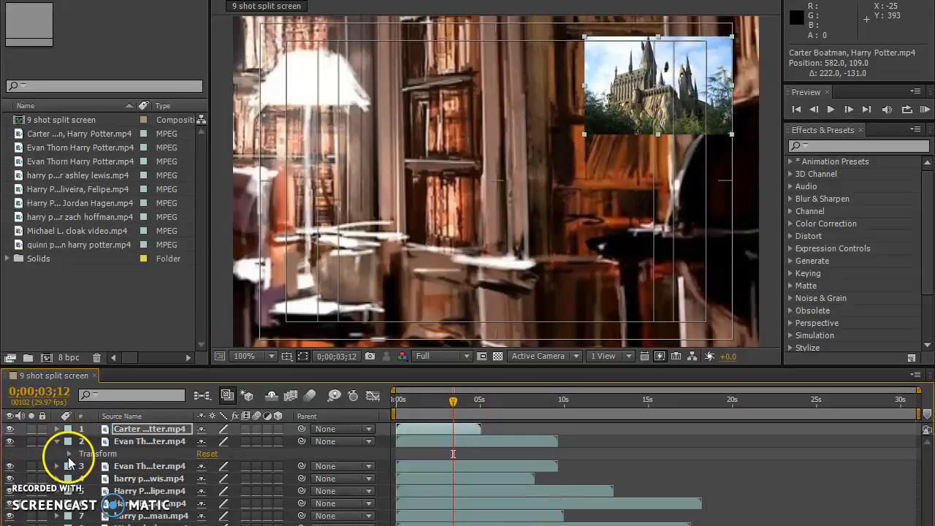
left_click(69, 453)
left_click(217, 491)
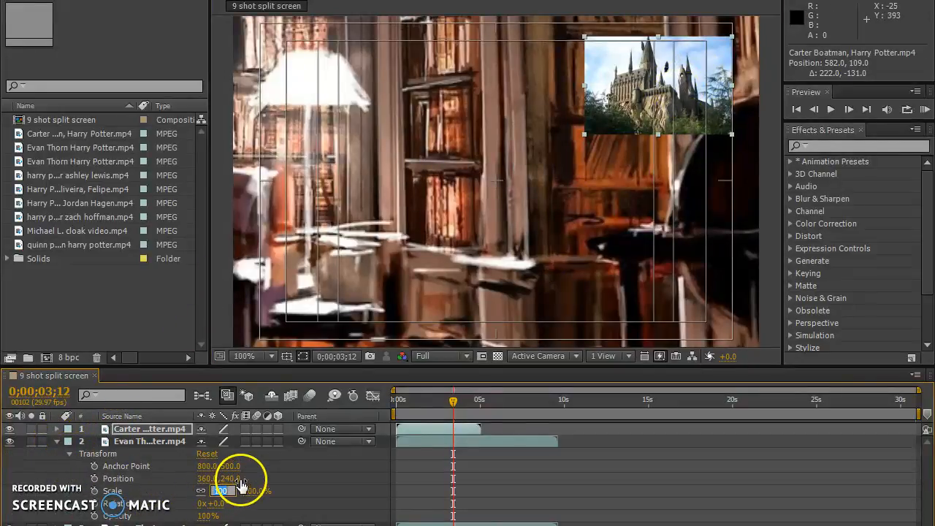
type("28")
key("Return")
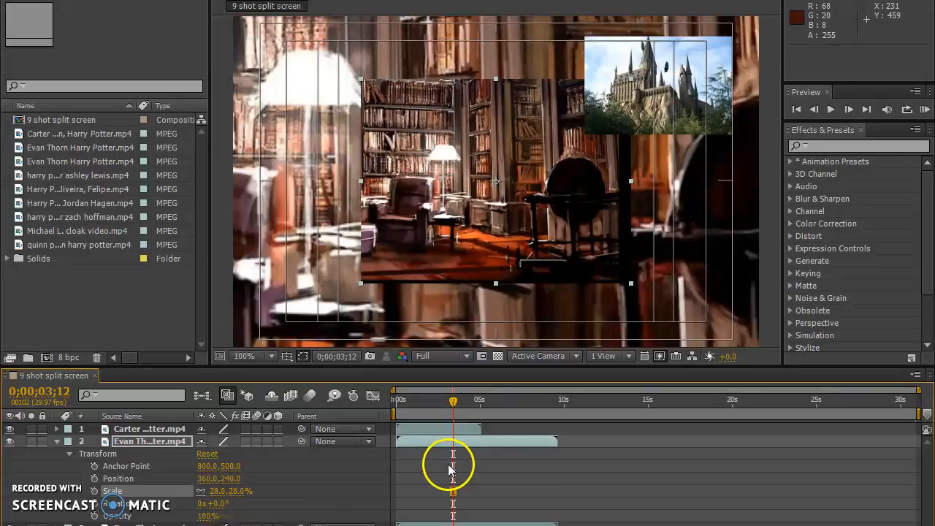
Reduce the second layer's armchair library clip to 17% and move it to about 589, 266, directly below the castle clip.
left_click_drag(513, 194, 526, 226)
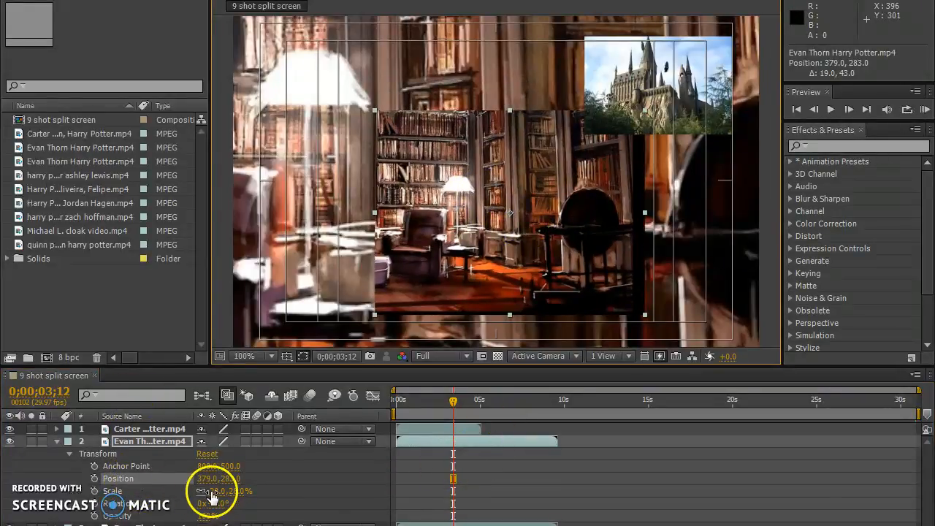
left_click_drag(214, 494, 209, 494)
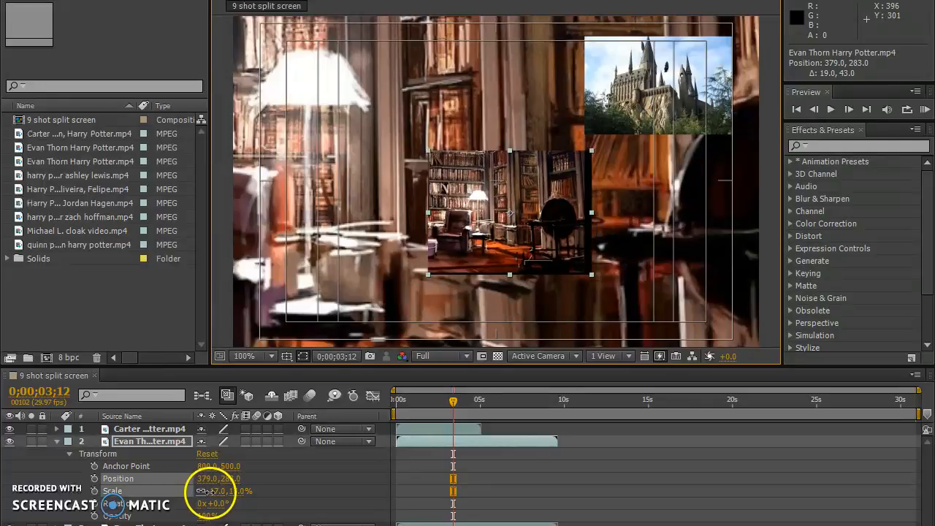
left_click_drag(547, 231, 678, 228)
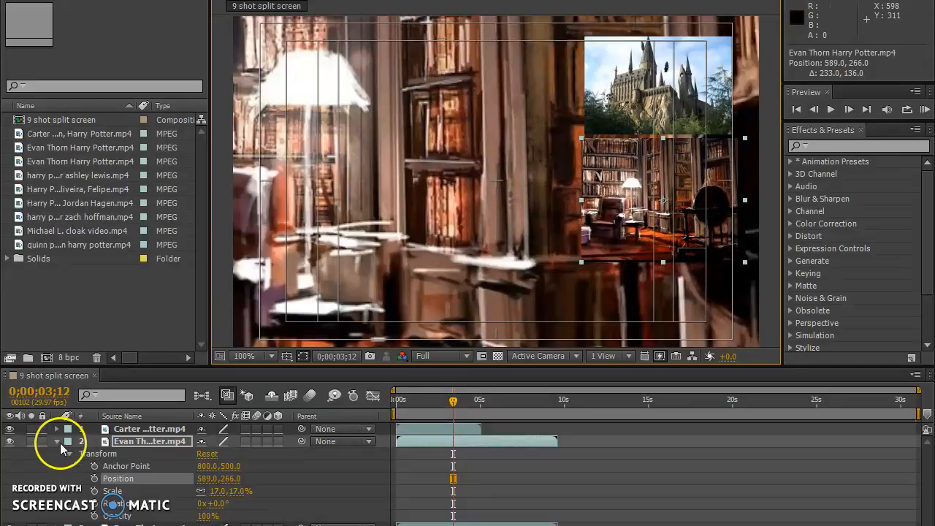
left_click(62, 460)
left_click(57, 442)
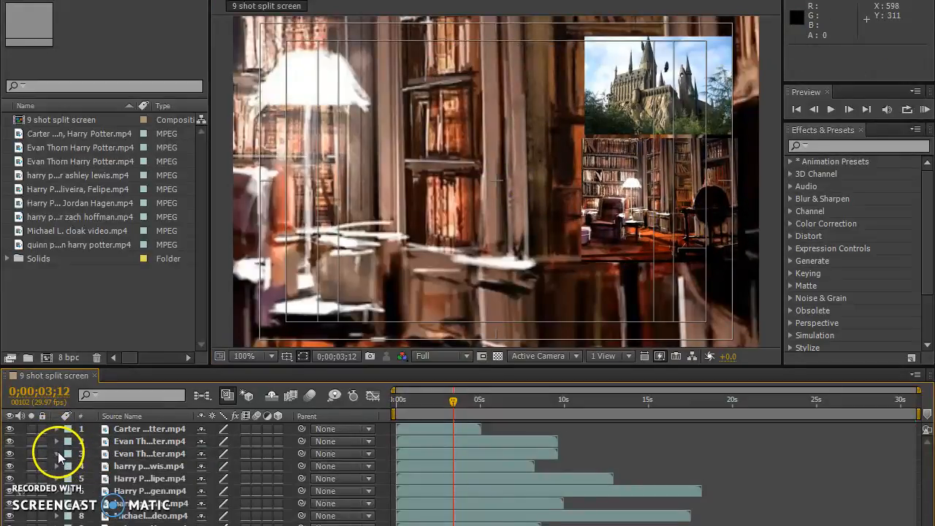
Scale the duplicate armchair library clip on the third layer to 28%.
left_click(57, 454)
left_click(68, 466)
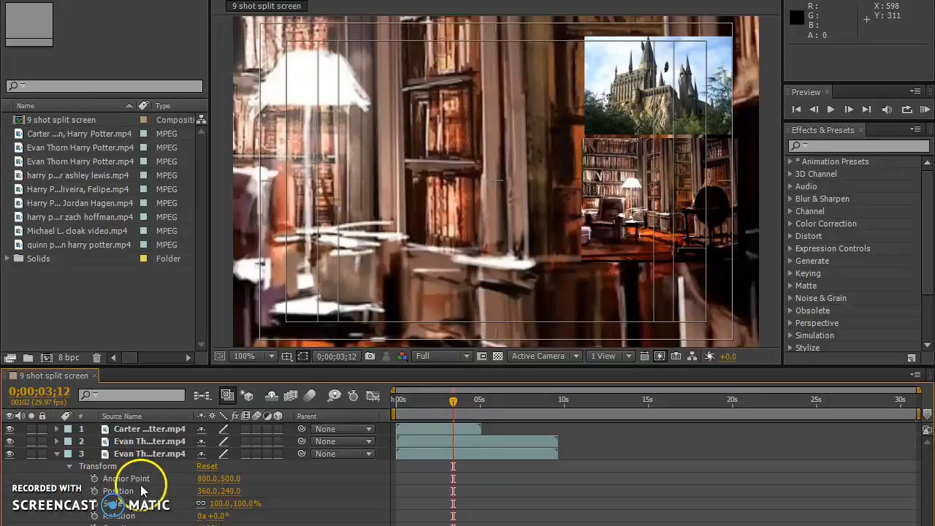
left_click(219, 503)
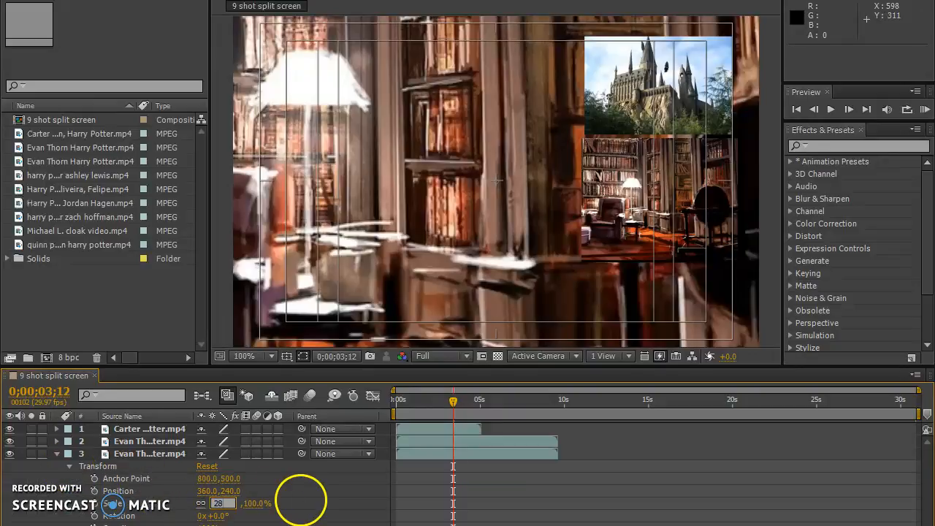
type("28")
key("Return")
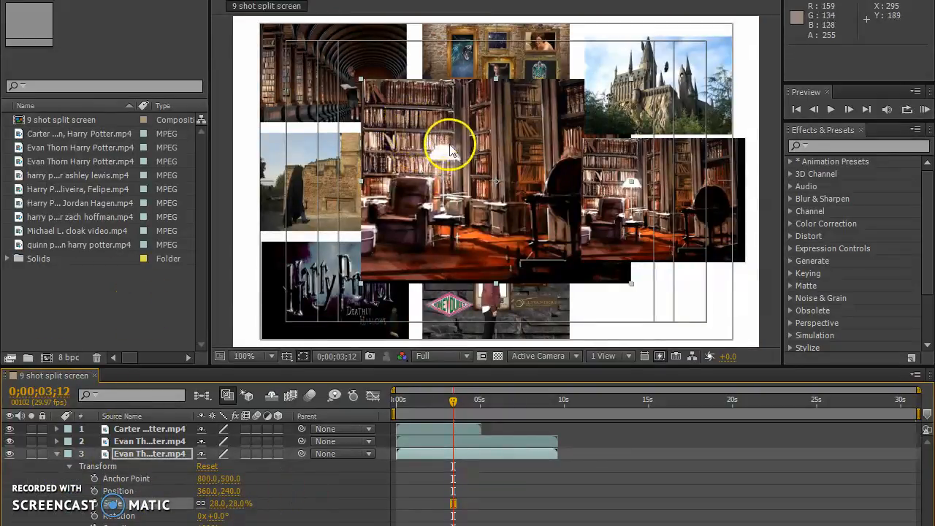
Delete the duplicate armchair library clip on the third layer from the composition.
left_click(57, 454)
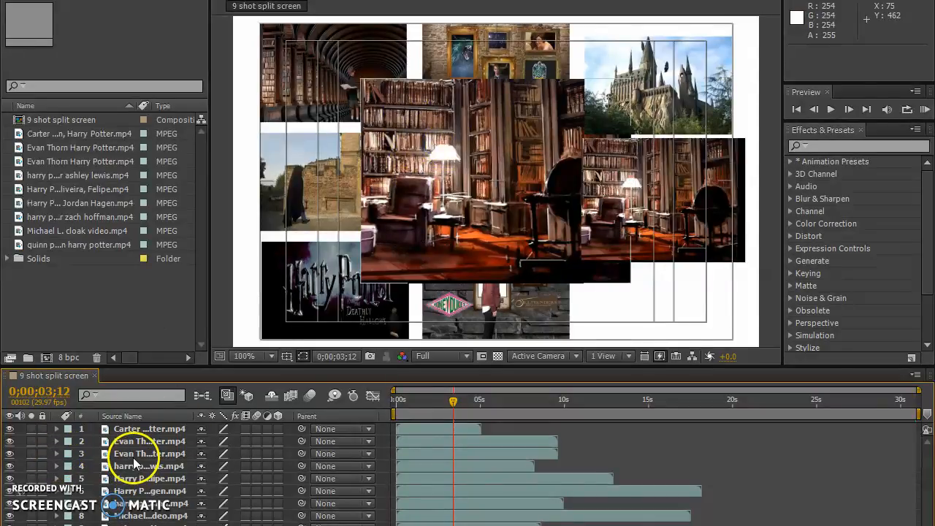
left_click(136, 455)
key("Delete")
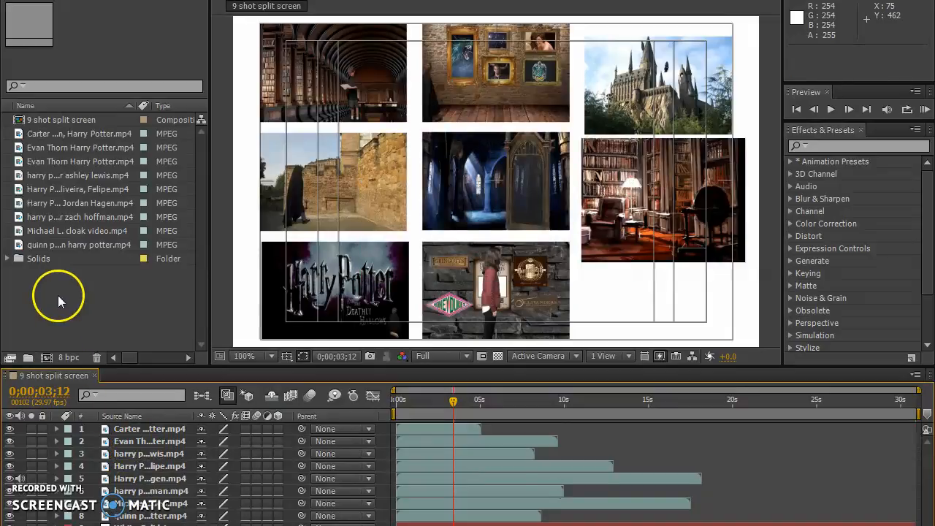
Add the arched library hall clip again as the top layer and scale it to 28%.
left_click_drag(49, 245, 156, 432)
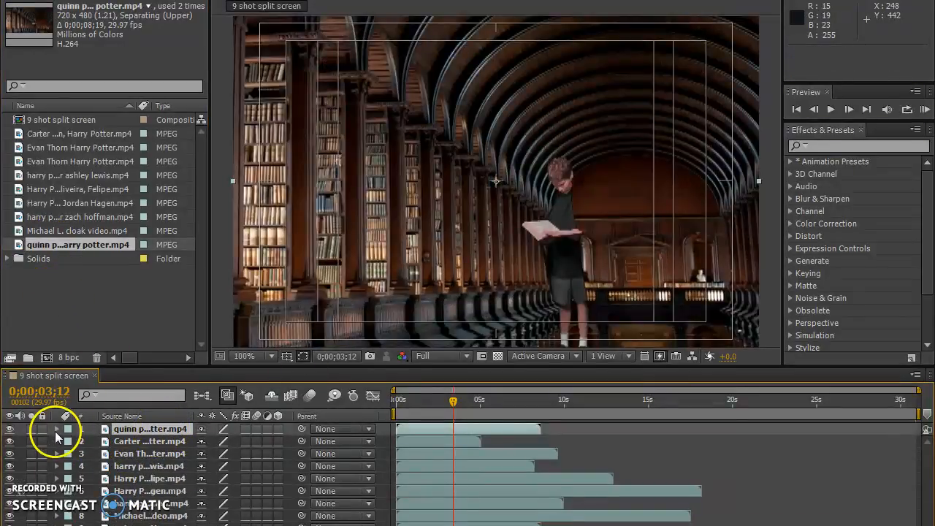
left_click(56, 429)
left_click(70, 441)
left_click(216, 480)
type("28")
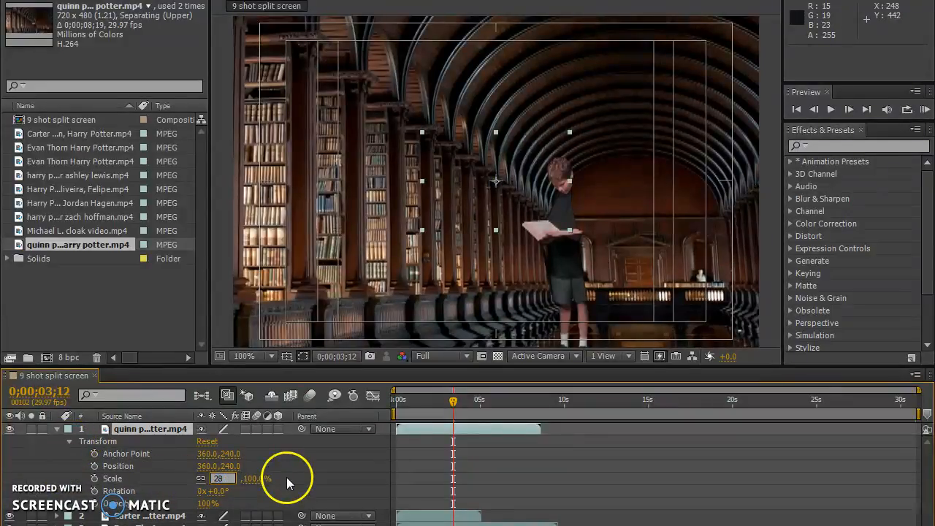
key("Return")
Place the armchair library clip below the castle and move the new library hall clip to about 562, 409 underneath it.
left_click_drag(636, 225, 652, 270)
left_click_drag(515, 220, 592, 276)
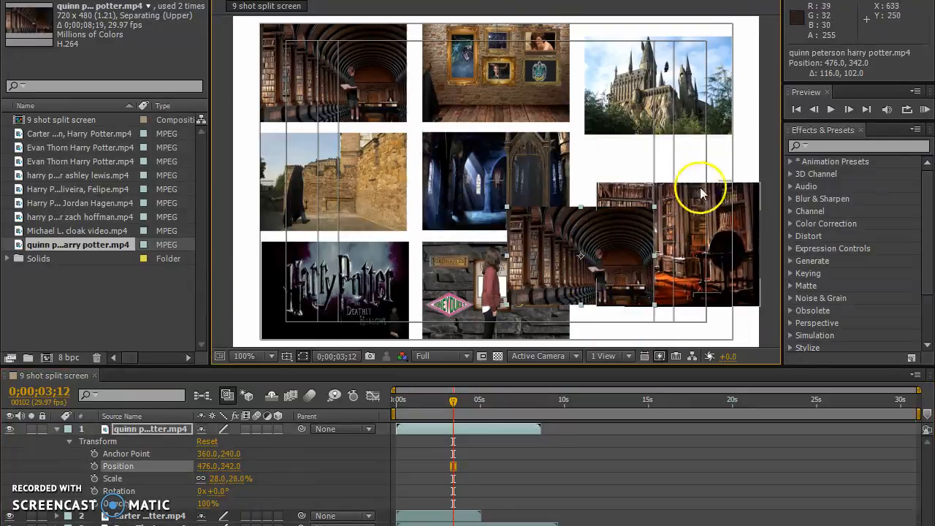
left_click_drag(693, 235, 664, 192)
left_click_drag(599, 282, 677, 341)
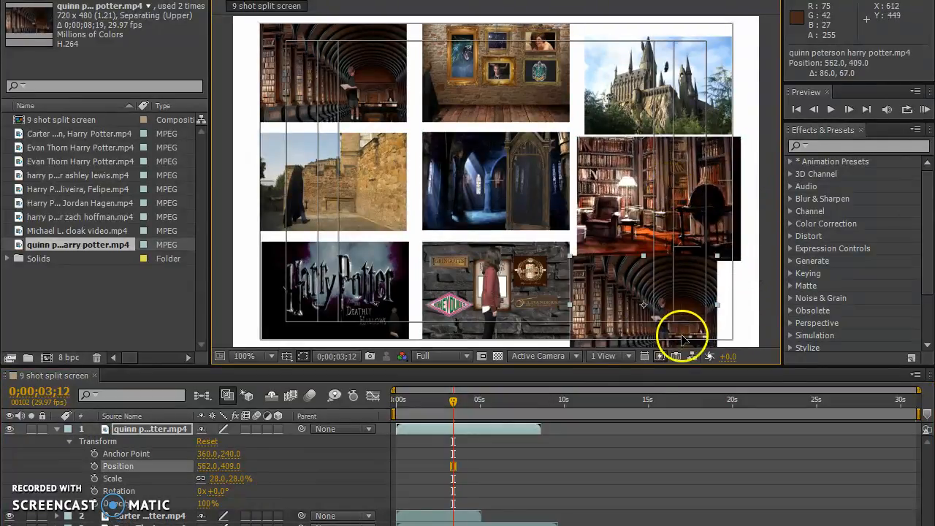
Move the armchair library clip over the centre clip at about 379, 238 and set its scale to 13%.
left_click_drag(658, 187, 506, 169)
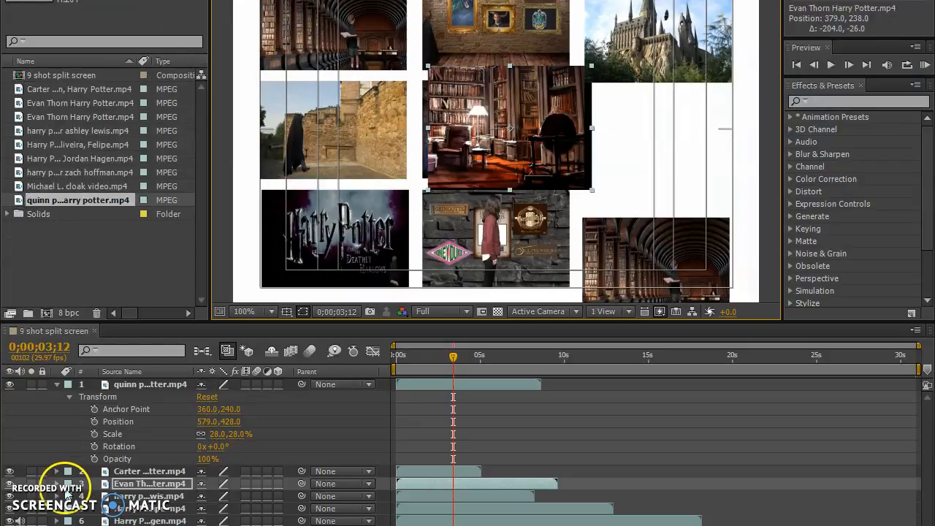
left_click(57, 484)
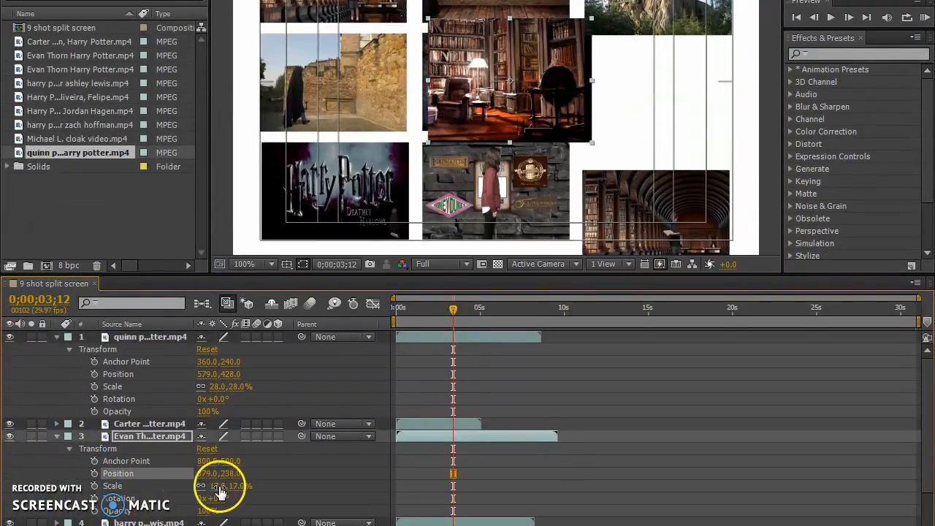
left_click_drag(217, 486, 221, 492)
left_click(218, 486)
type("14")
key("Return")
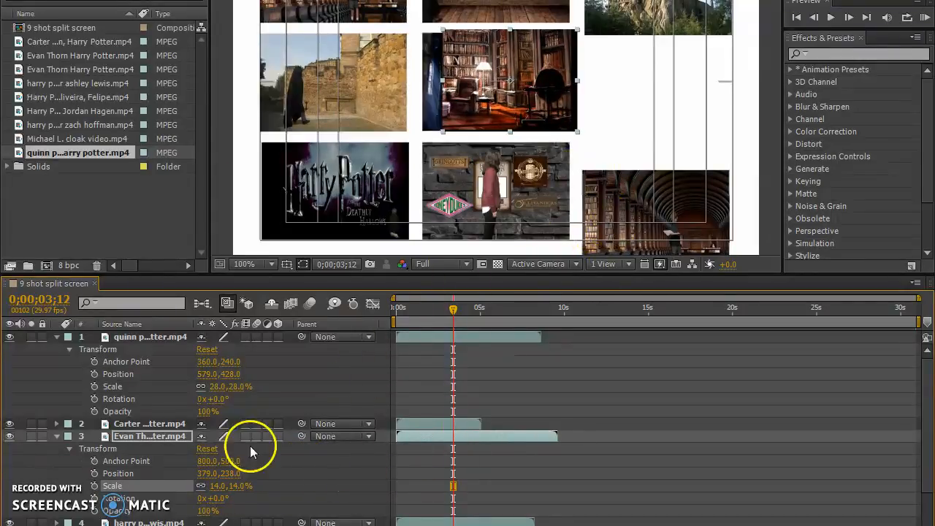
left_click(216, 486)
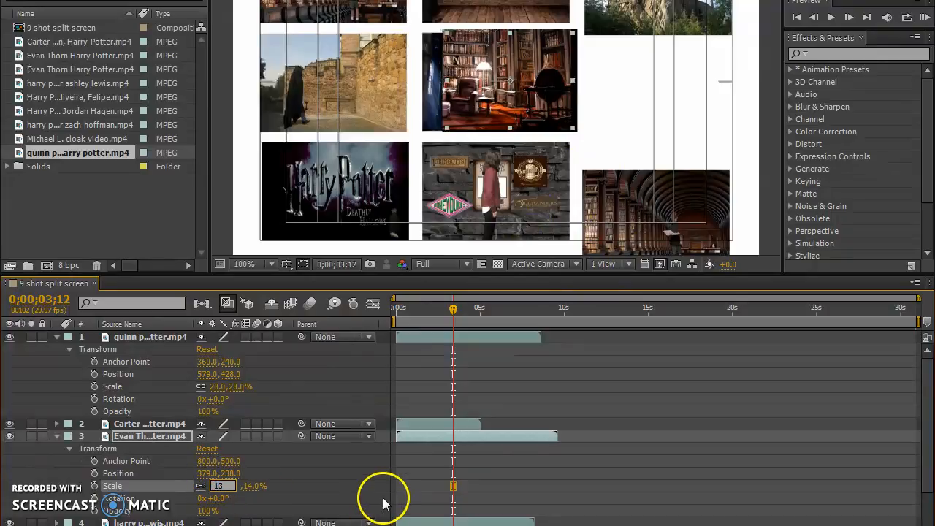
key("Return")
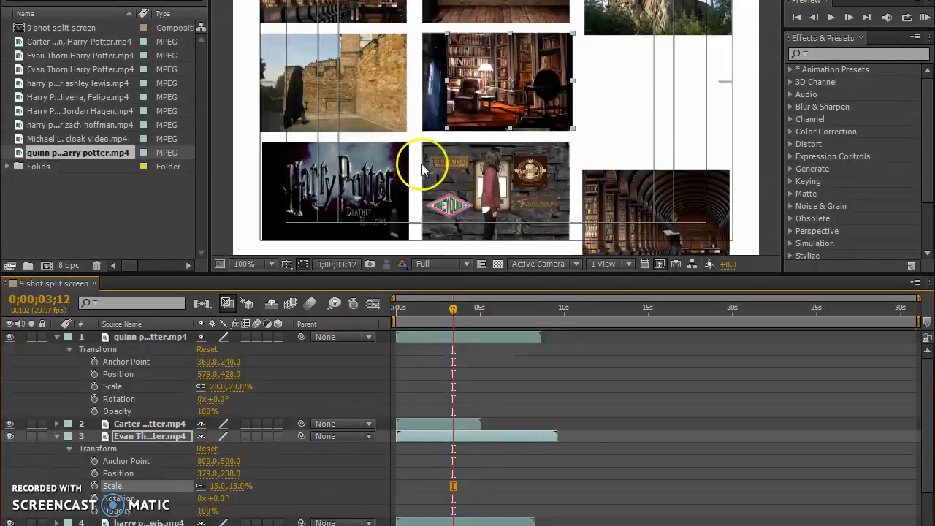
Align the castle clip with the top row and move the armchair library clip to about 566, 236 beneath it.
left_click_drag(541, 85, 674, 92)
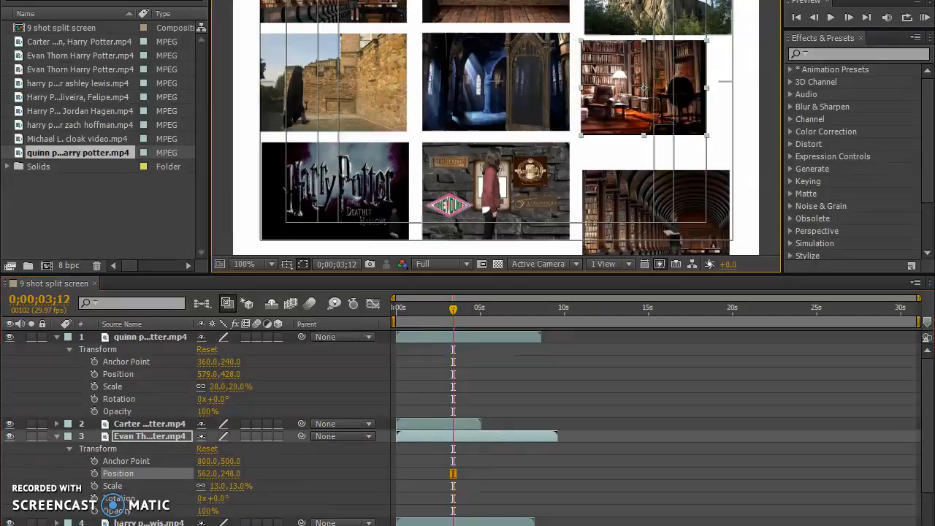
left_click(660, 17)
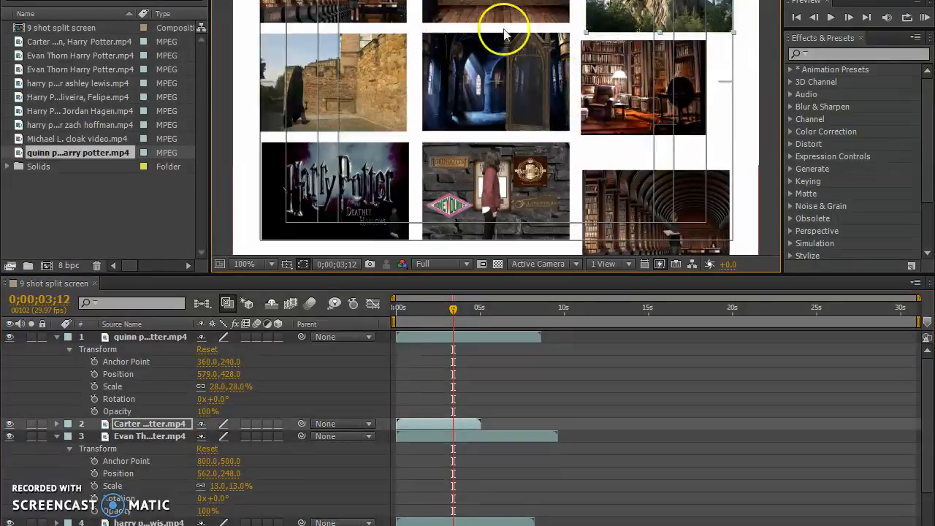
left_click(263, 262)
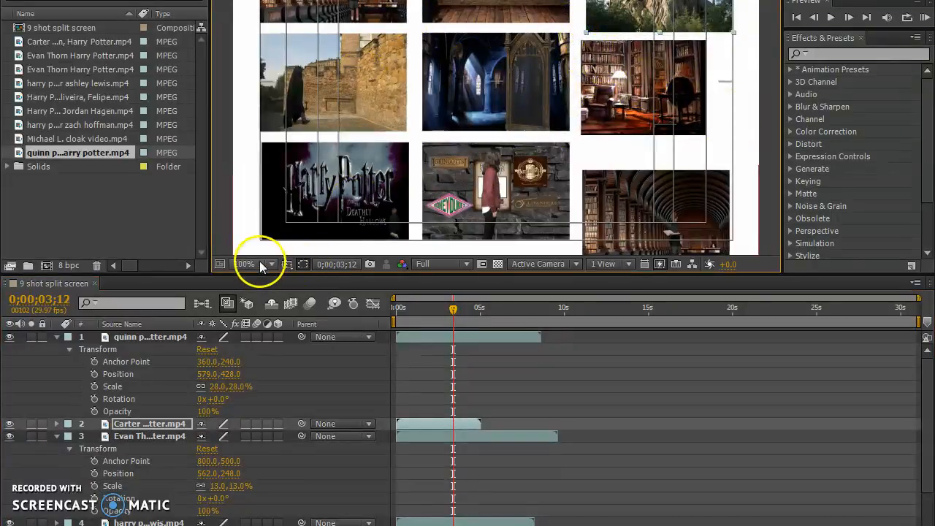
left_click(261, 415)
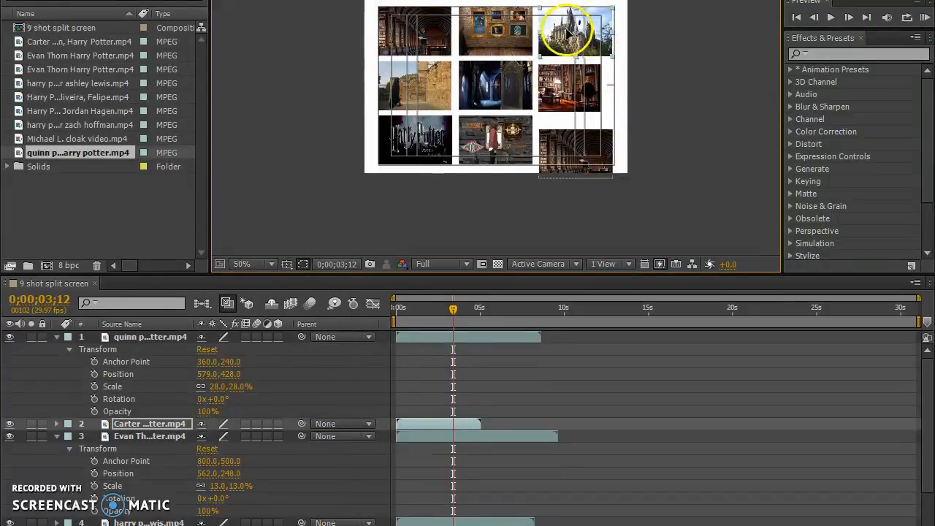
left_click_drag(570, 109, 573, 102)
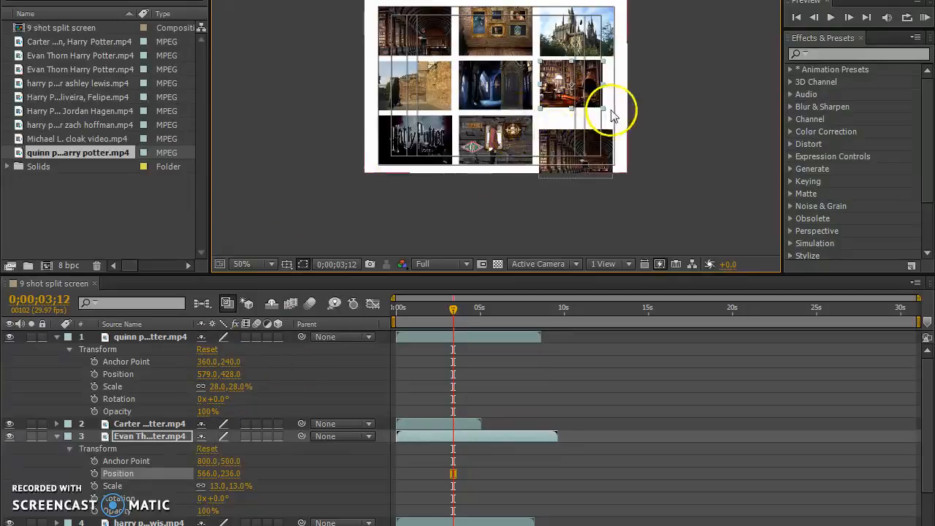
Stretch the armchair library clip to about 15.4 by 13.4% and position it at about 584, 238 to fill its grid cell.
left_click_drag(605, 112, 608, 114)
left_click_drag(561, 92, 566, 92)
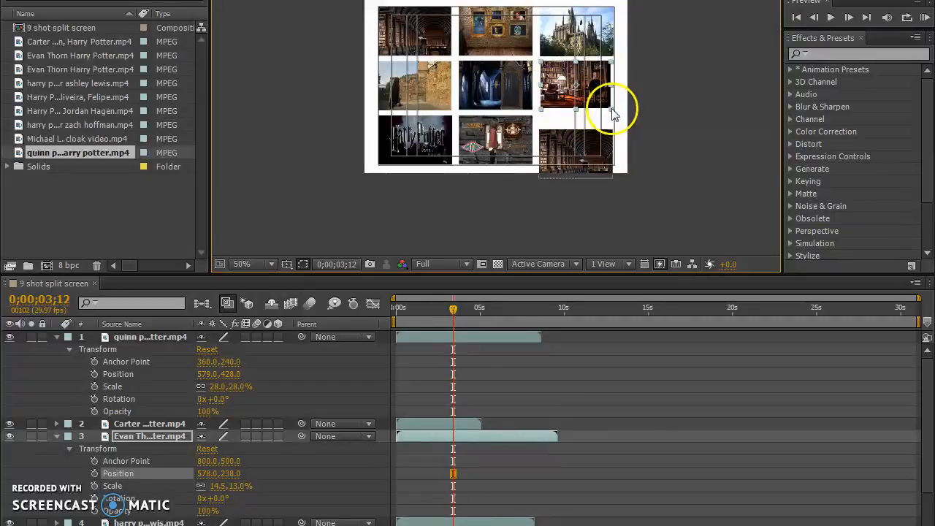
left_click_drag(612, 112, 613, 113)
left_click_drag(575, 88, 577, 88)
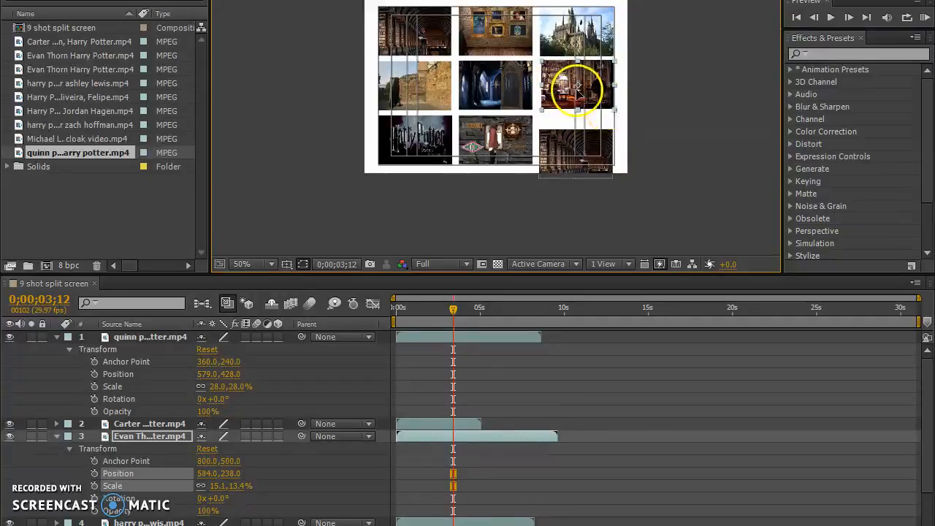
left_click(570, 95)
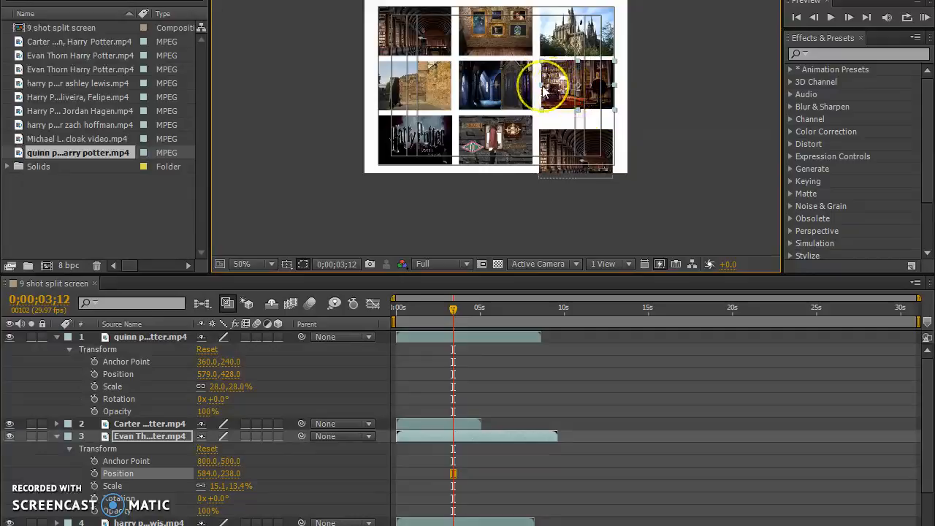
left_click_drag(544, 89, 542, 89)
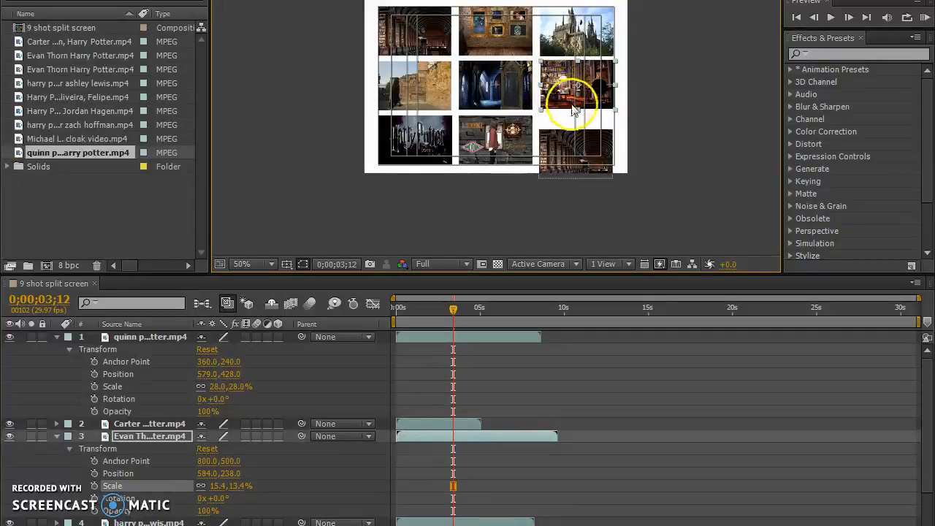
Move the new library hall clip to about 583, 388 in the last grid cell and collapse the expanded layer properties.
left_click(665, 149)
left_click_drag(577, 156, 566, 135)
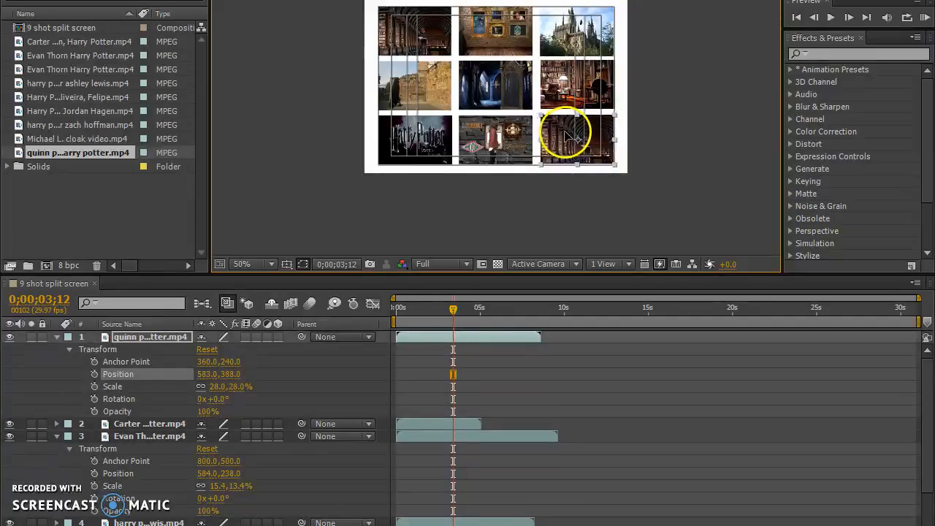
left_click(660, 183)
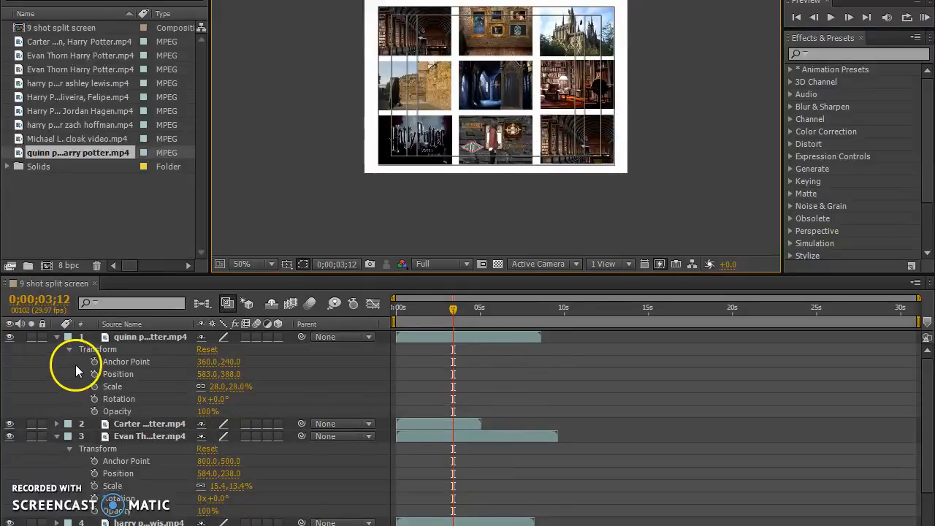
left_click(56, 337)
left_click(56, 361)
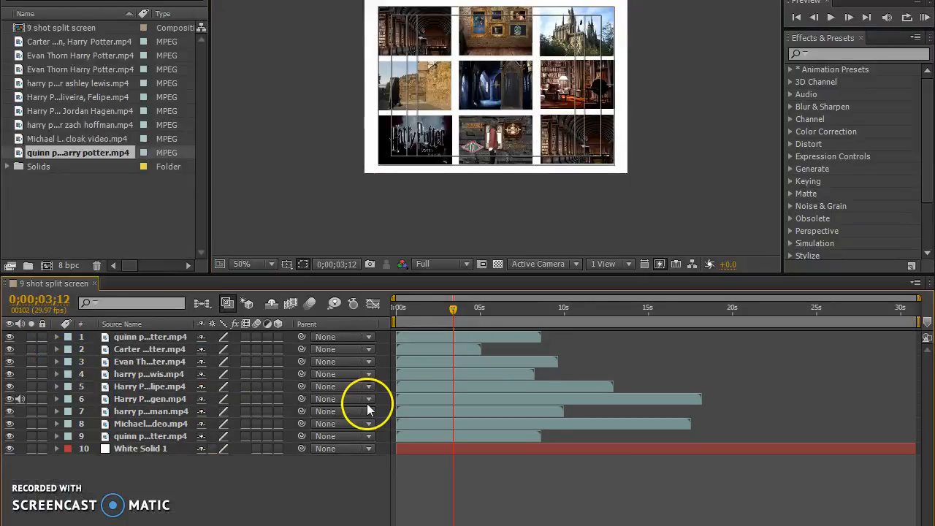
Preview the split screen from the first frame at Quarter resolution.
left_click_drag(440, 308, 355, 307)
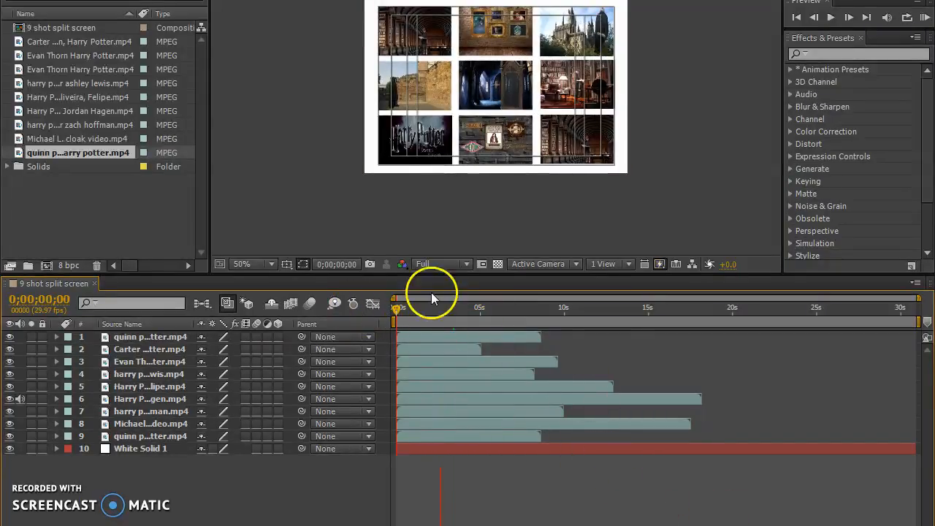
left_click(455, 264)
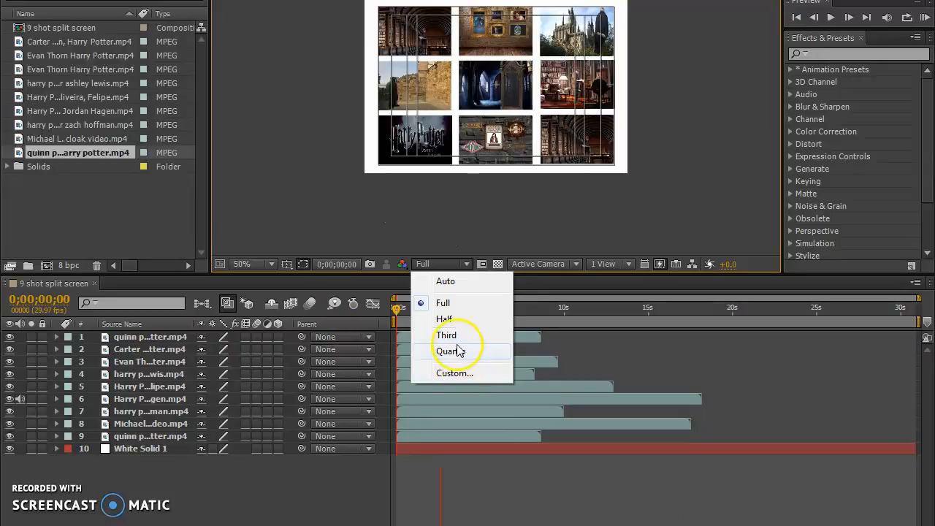
left_click(456, 353)
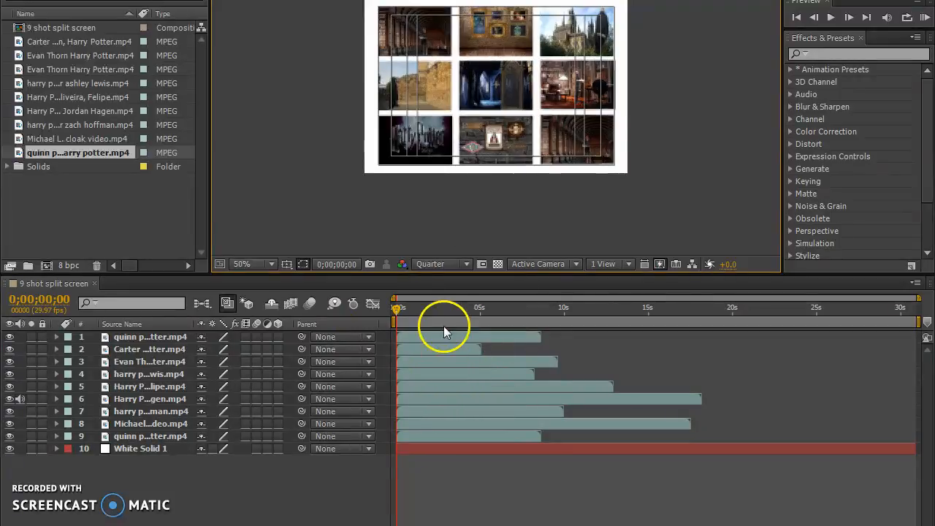
key("space")
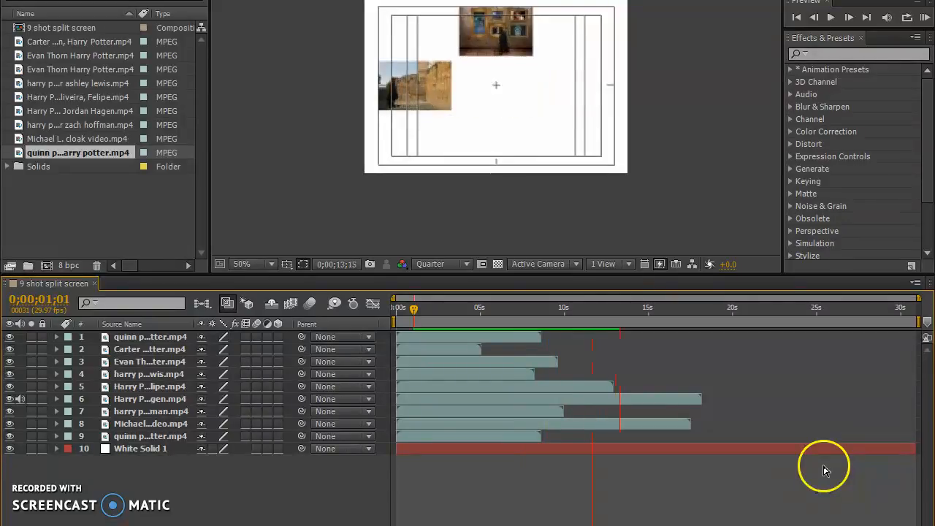
key("space")
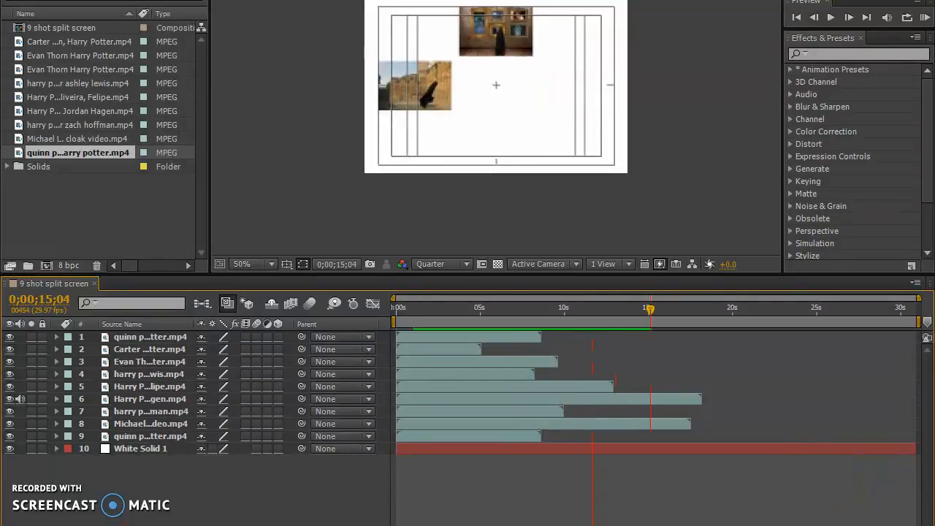
Show the composition at 100% magnification and Full resolution near 0;00;01;12, and hide the White Solid 1 layer.
mouse_move(444, 316)
left_mouse_down()
mouse_move(537, 313)
mouse_move(420, 311)
mouse_move(432, 313)
left_mouse_up()
left_click(254, 265)
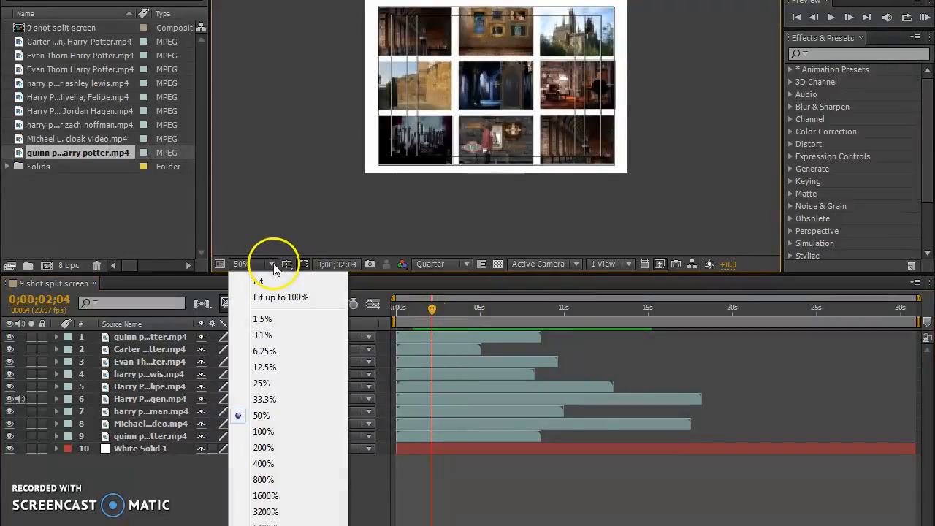
left_click(264, 432)
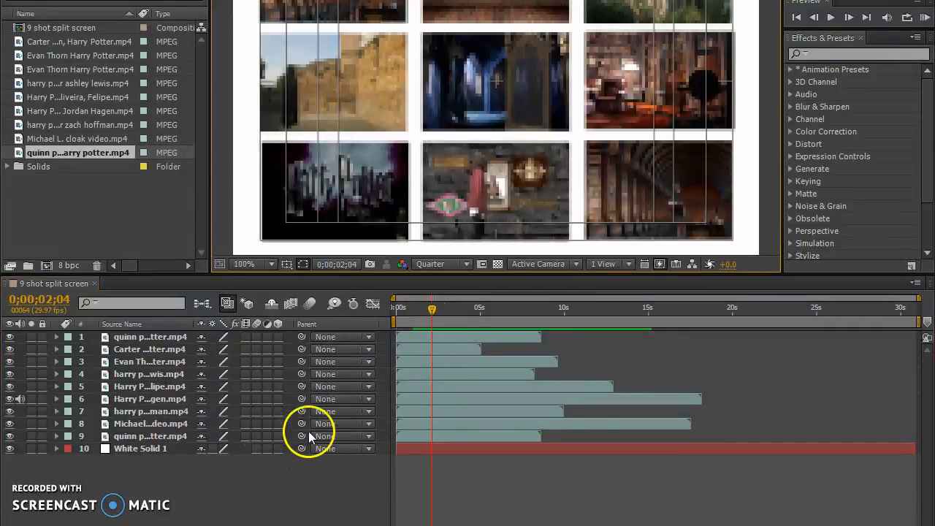
left_click(420, 309)
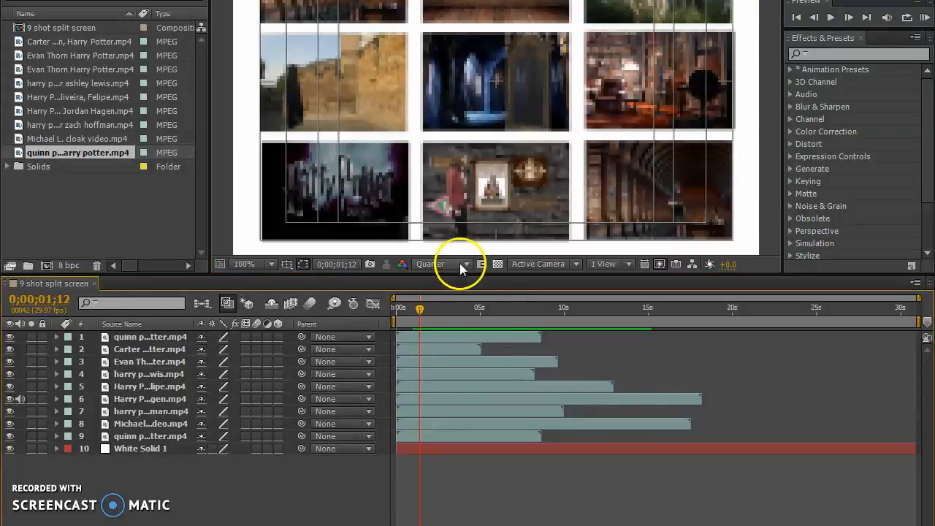
left_click(460, 264)
left_click(455, 304)
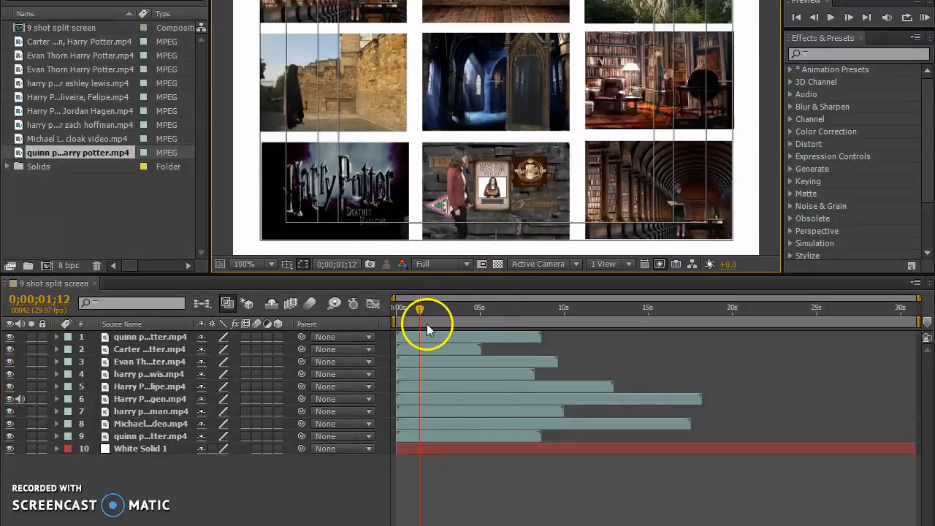
left_click(10, 448)
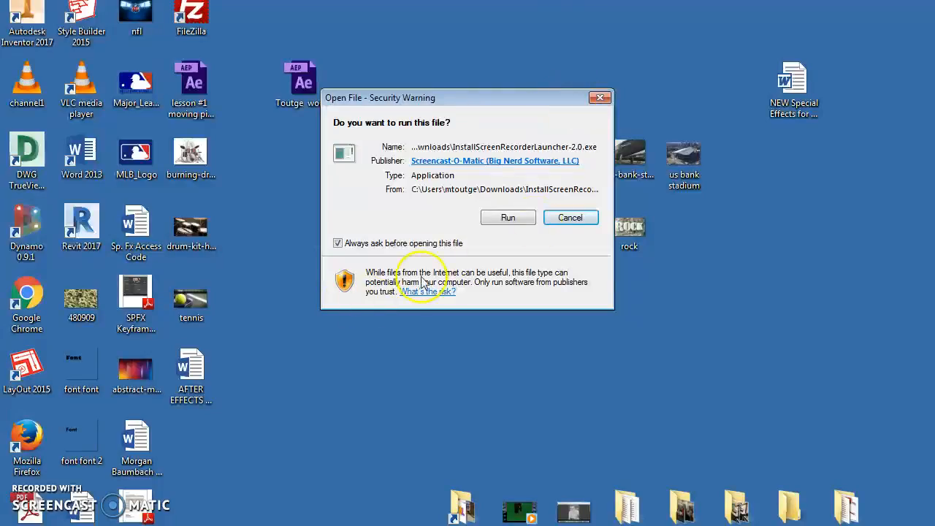
Switch to the web browser and search Google for "colored background".
double_click(473, 520)
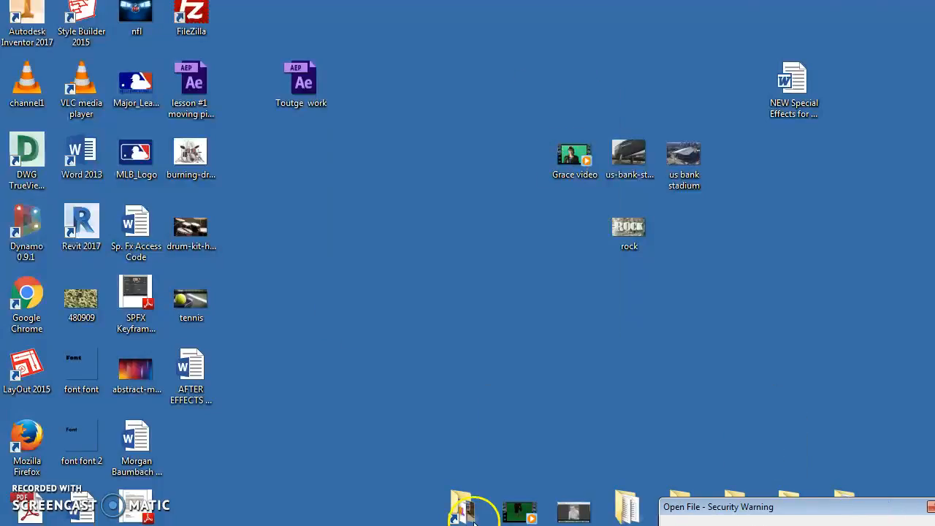
left_click(201, 525)
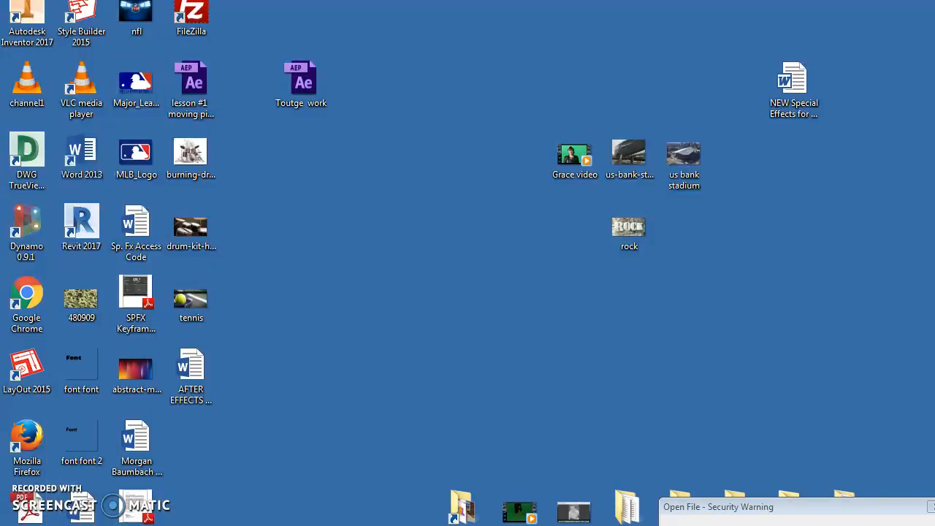
mouse_move(201, 520)
left_click(192, 384)
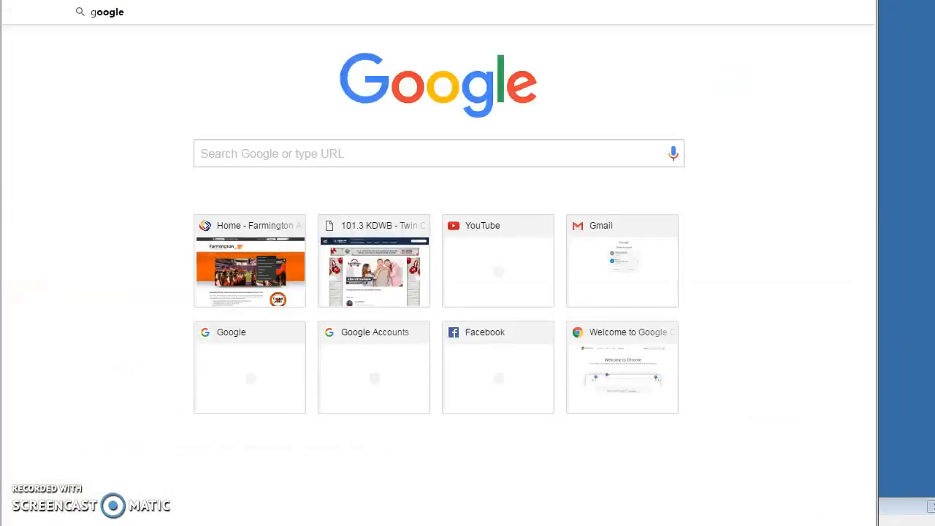
key("Return")
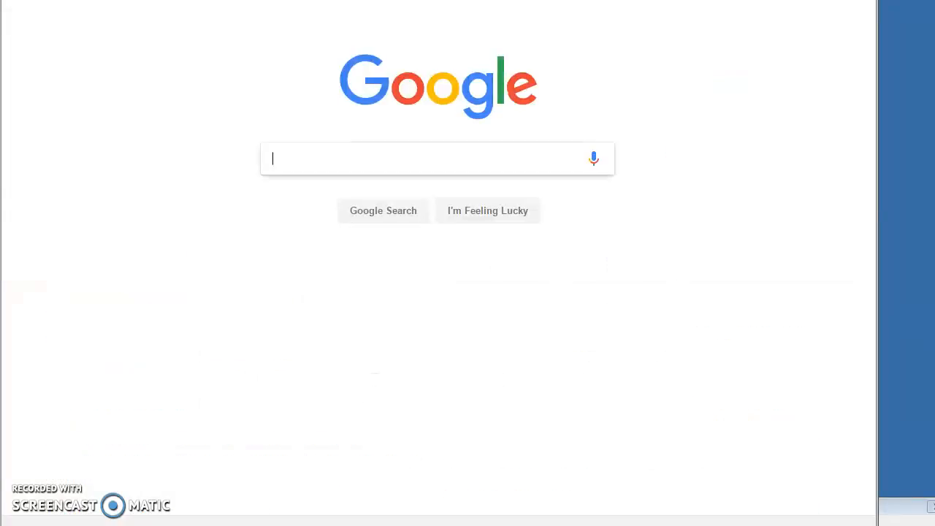
type("colores")
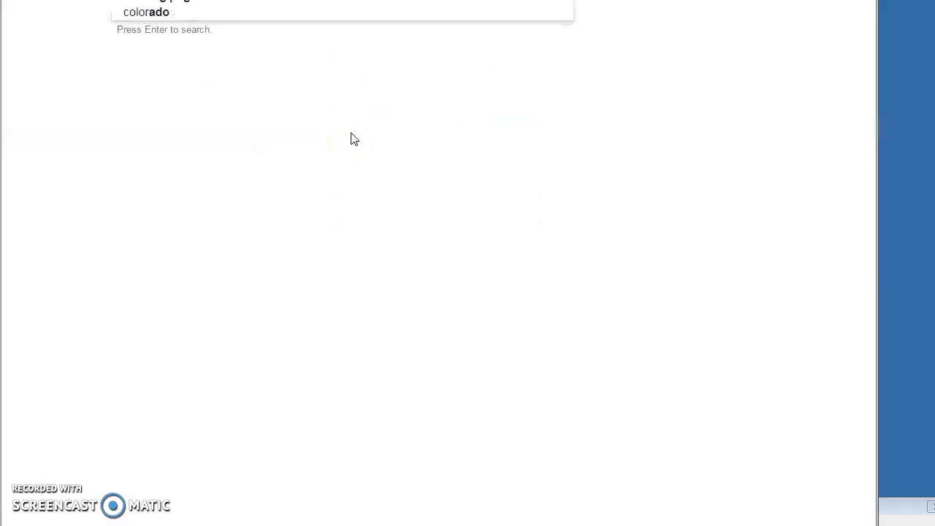
key("Return")
type("d background")
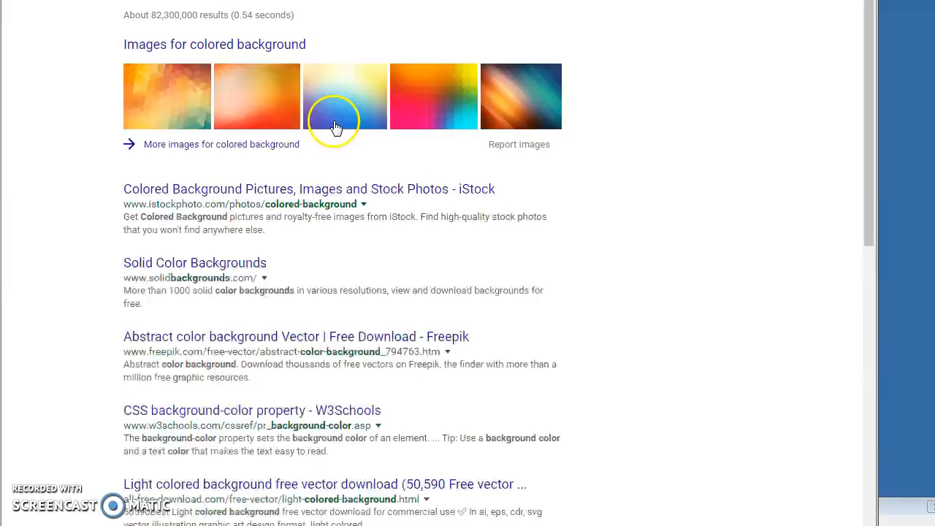
Open the page of the Mixed Rainbow Colored Background image and save the picture as the JPEG Mixed-Rainbow-Colored-Background-600x375.
left_click(526, 103)
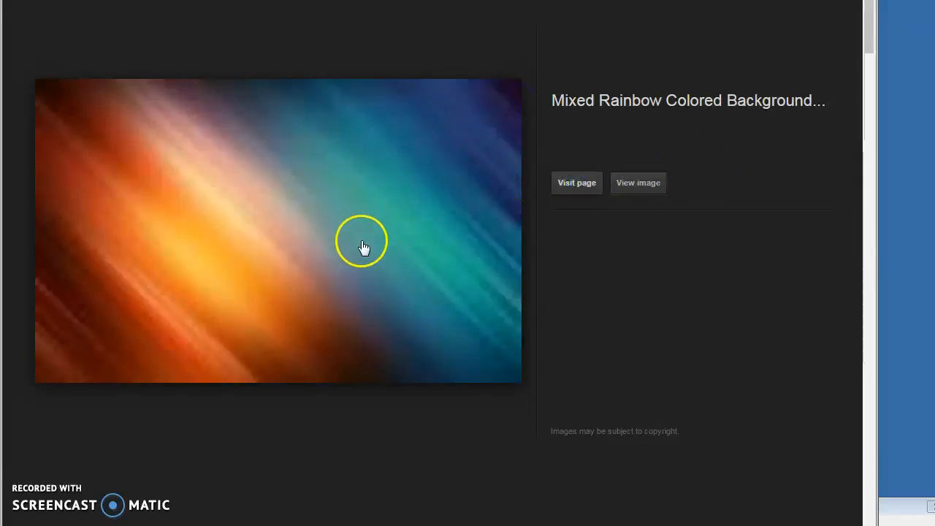
left_click(339, 229)
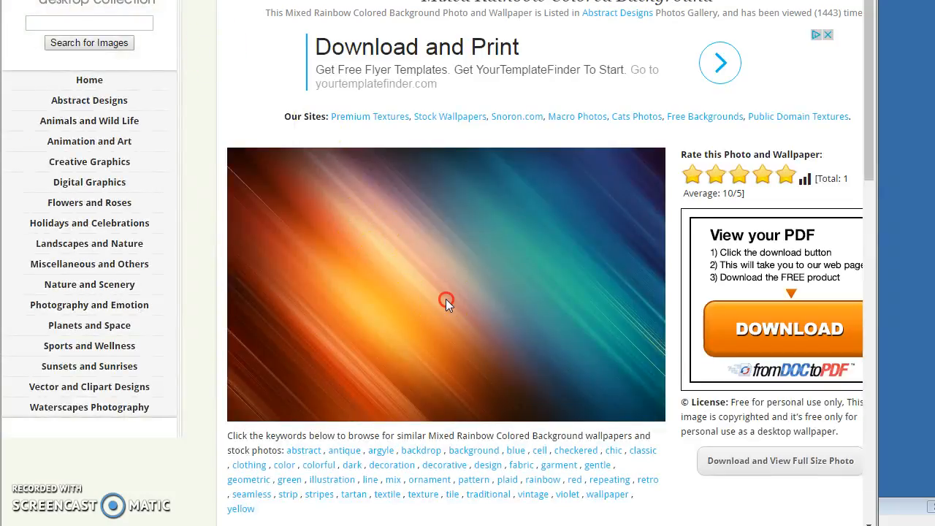
right_click(446, 299)
left_click(515, 332)
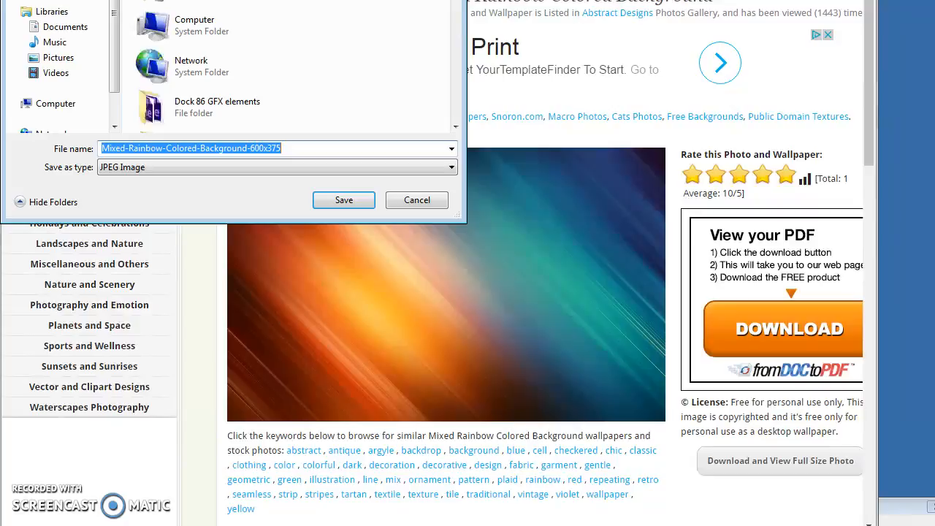
left_click(348, 201)
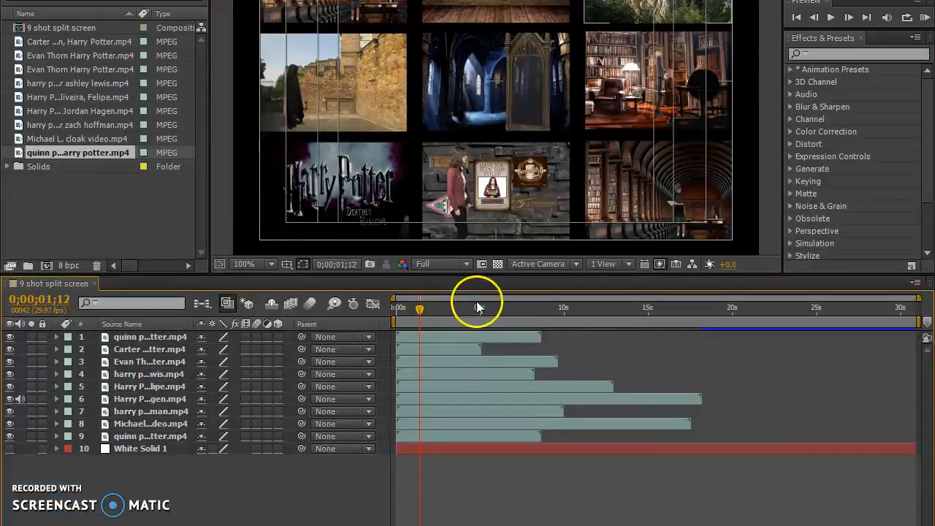
Switch back to After Effects and import Mixed-Rainbow-Colored-Background-600x375 from the Desktop as footage.
right_click(86, 212)
mouse_move(154, 270)
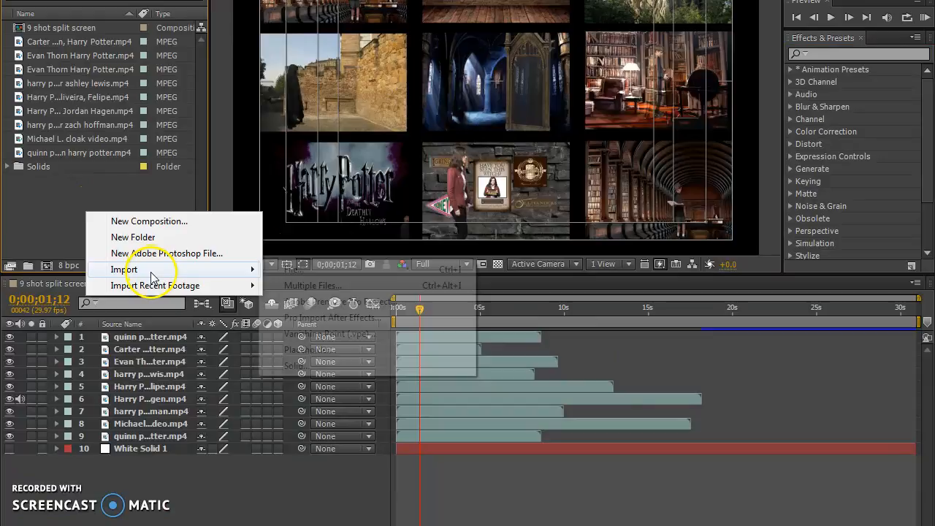
left_click(318, 269)
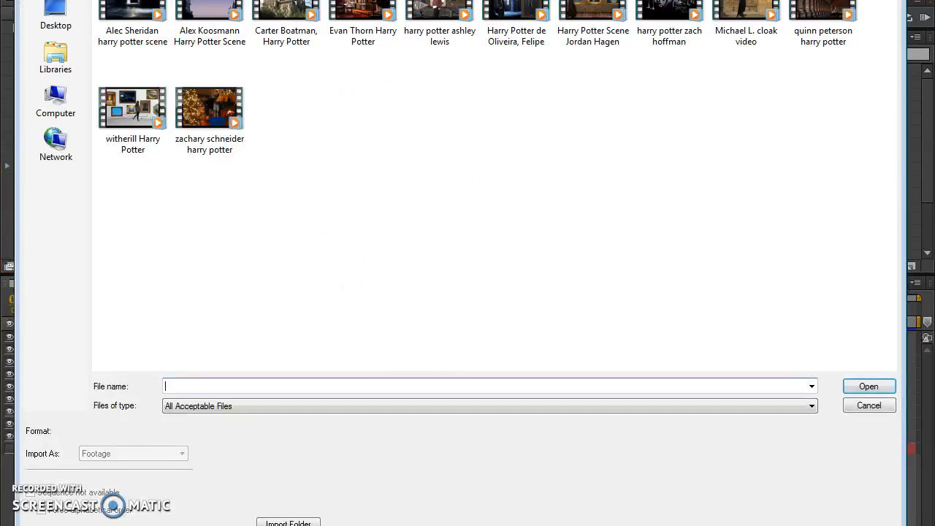
left_click(55, 18)
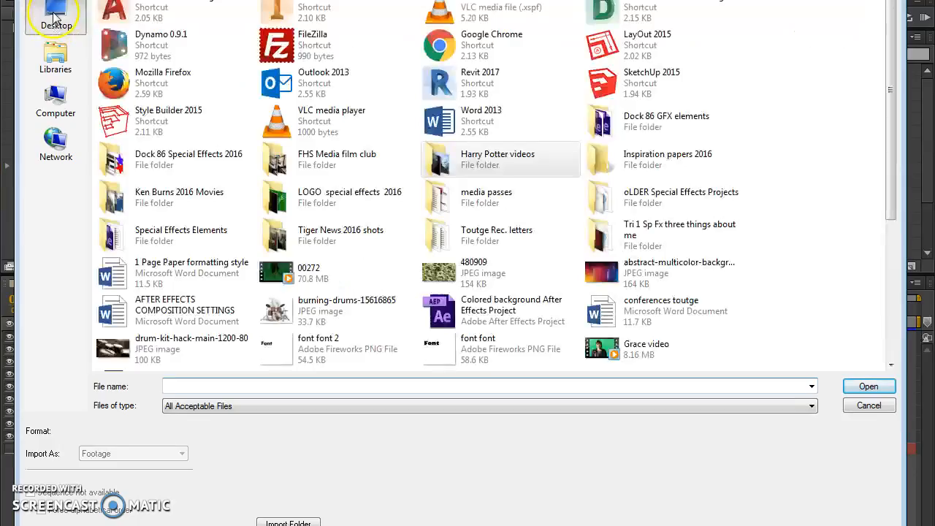
left_click(633, 273)
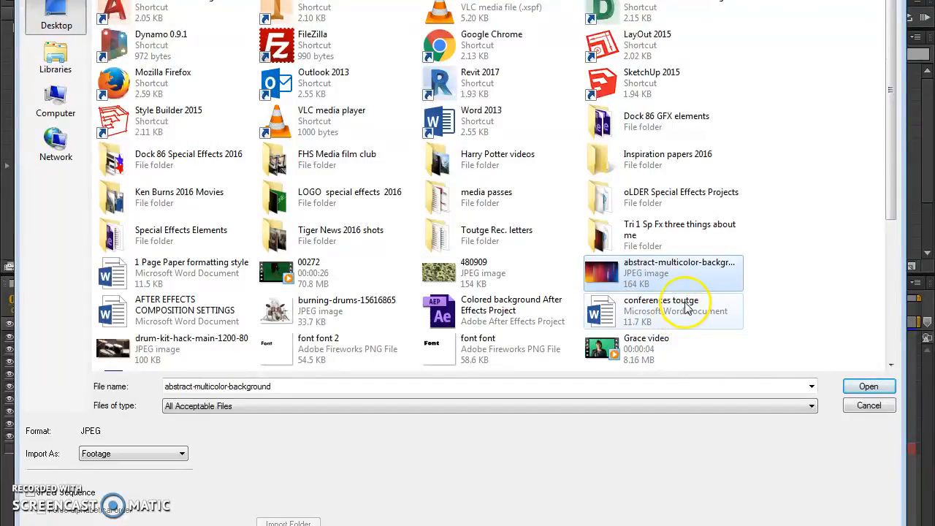
left_click_drag(892, 212, 893, 361)
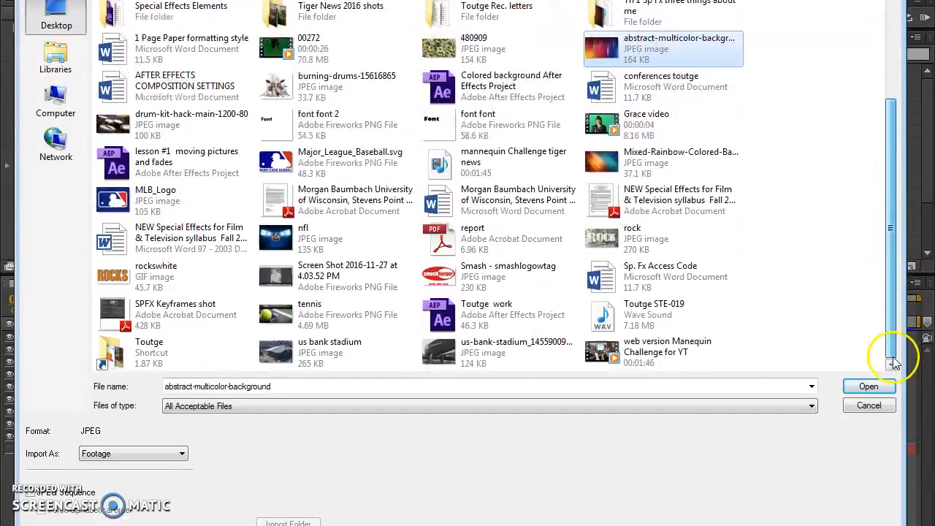
left_click(657, 162)
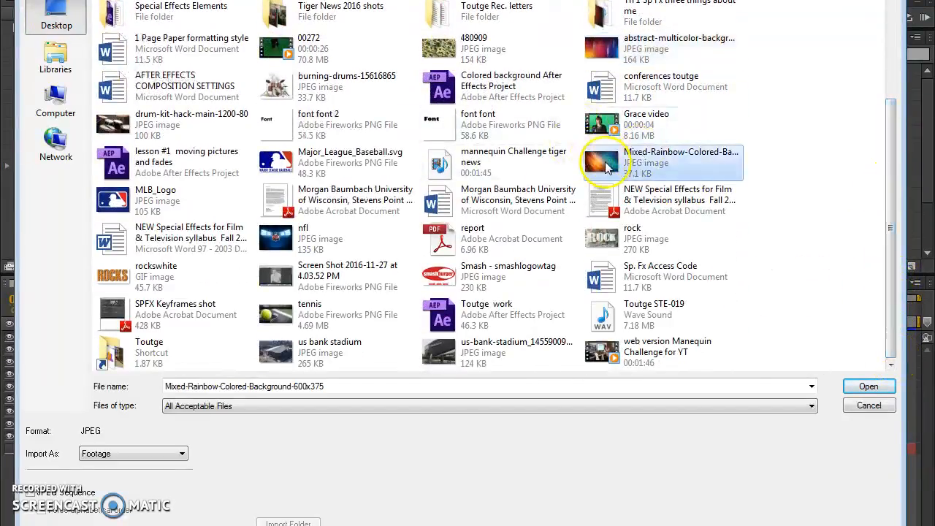
left_click(871, 391)
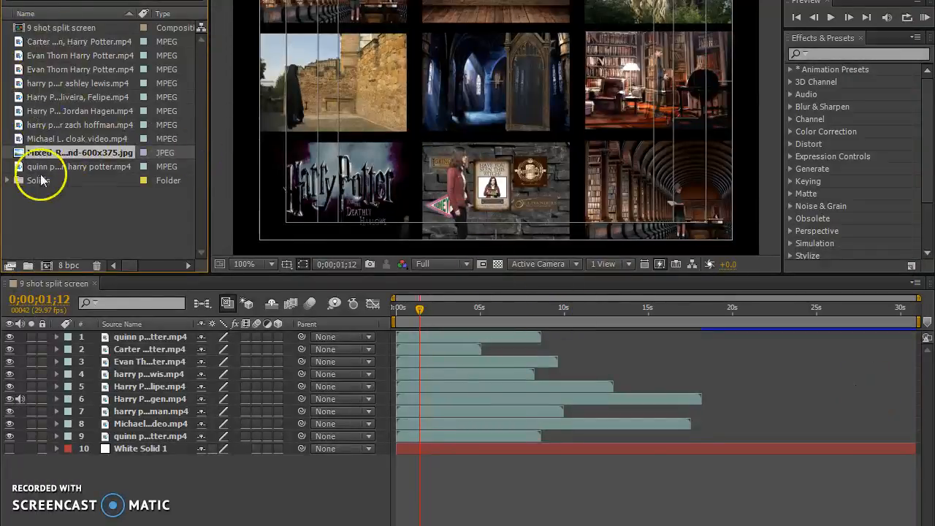
Check the imported rainbow image and add it to the composition as the lowest layer, below White Solid 1.
double_click(19, 155)
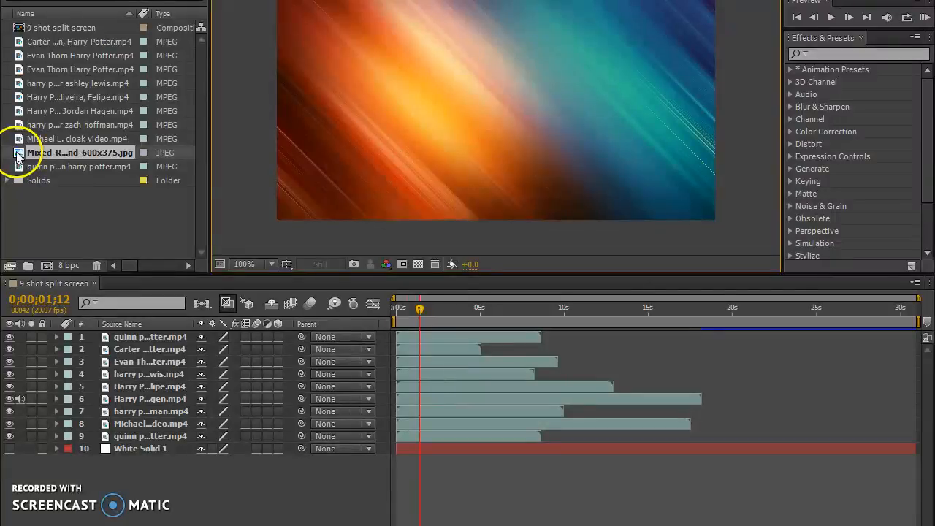
left_click_drag(22, 154, 219, 488)
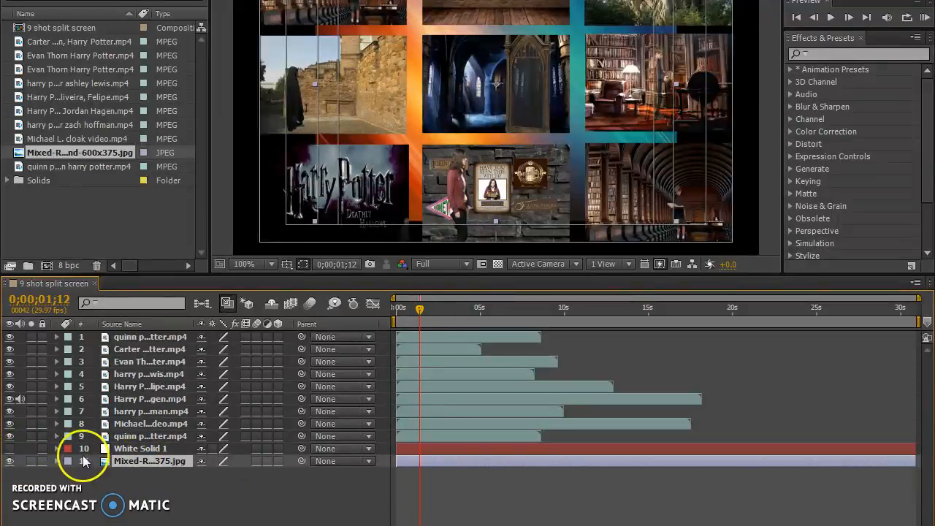
Bring the rainbow image layer to the front, enlarge it to cover the whole frame, and send it back beneath all layers.
left_click_drag(150, 464, 155, 338)
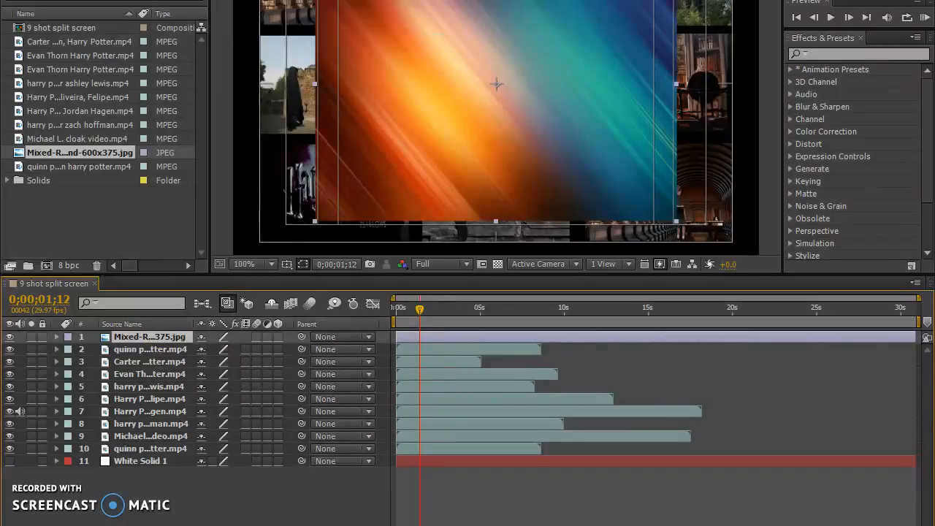
left_click_drag(309, 217, 209, 283)
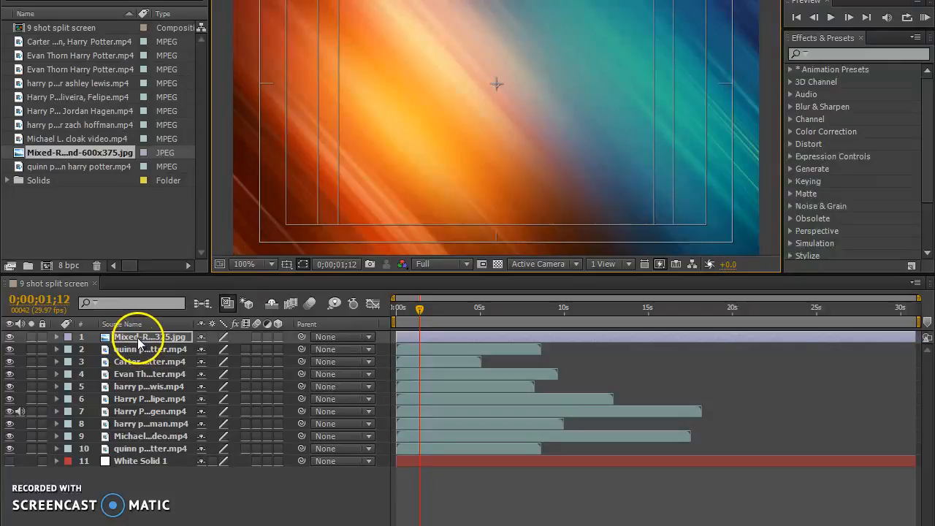
left_click(145, 483)
key("ctrl+shift+bracketleft")
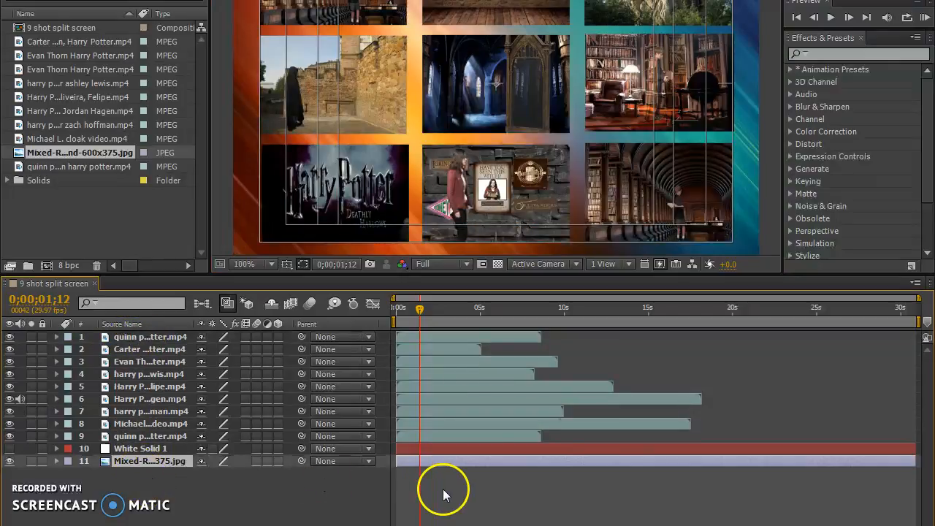
Preview the split screen with the rainbow background from the first frame.
left_click_drag(418, 308, 365, 311)
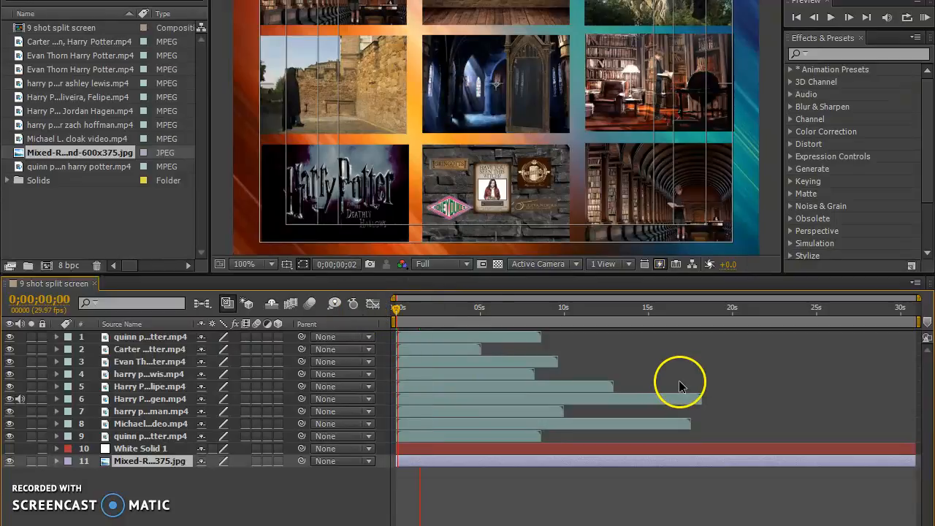